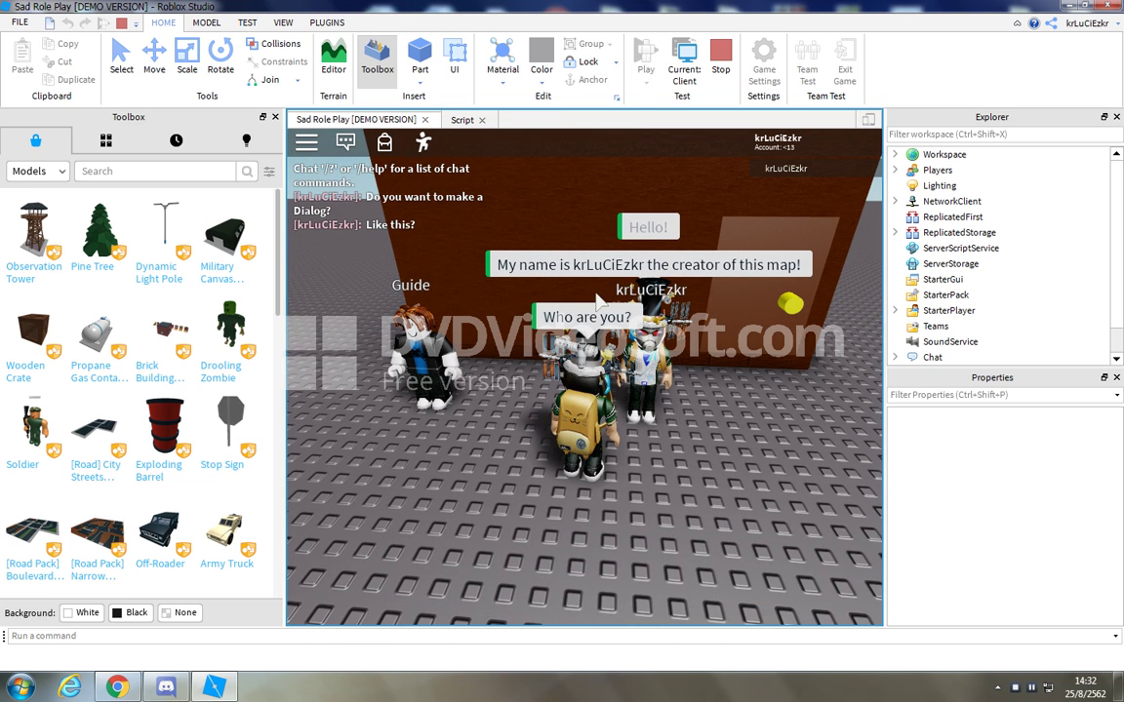
- Stop the playtest and open a blank Notepad note placed over the lower part of the 3D view
left_click(720, 68)
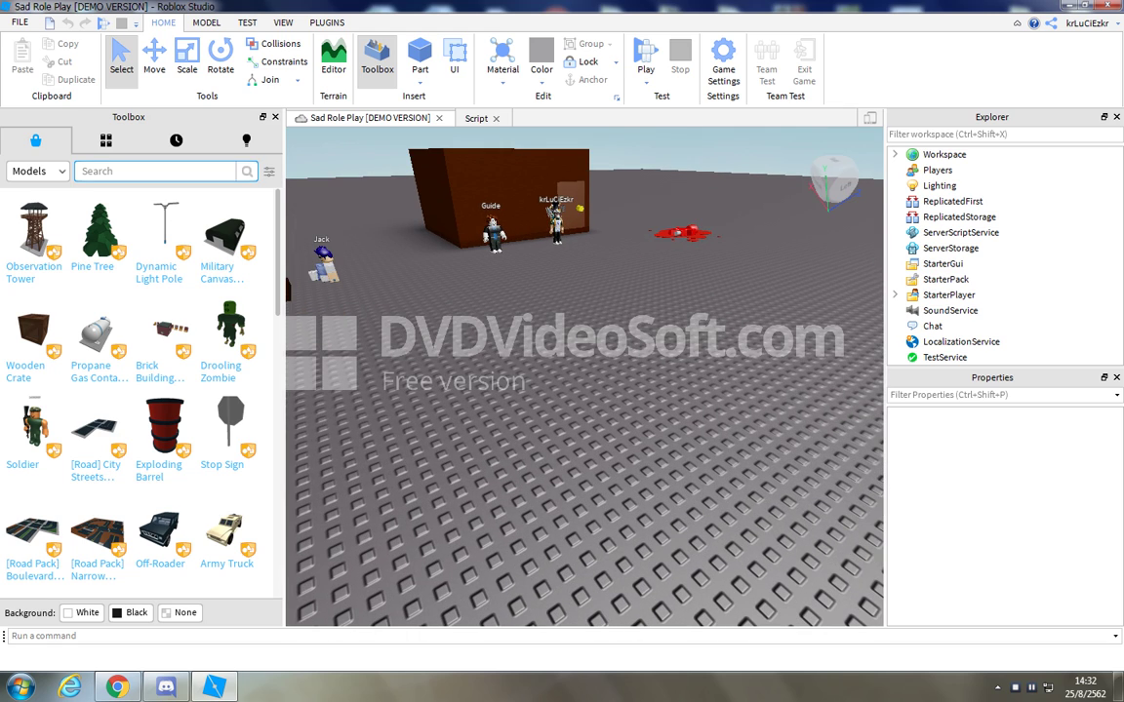
left_click(117, 688)
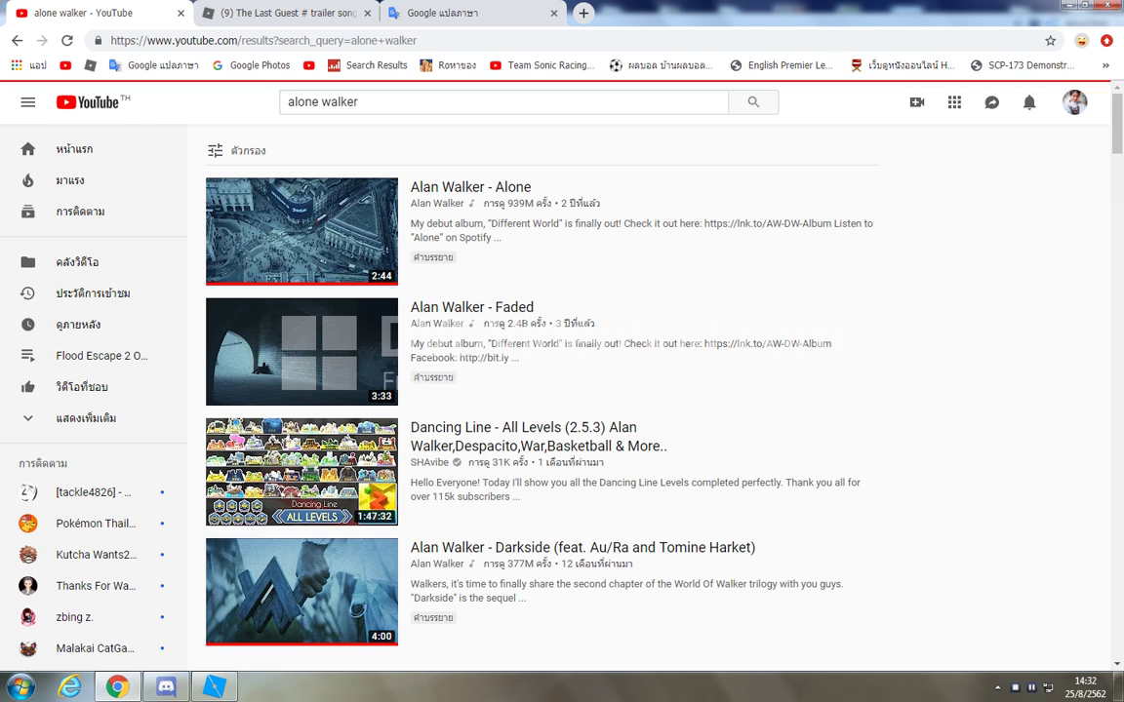
left_click(297, 231)
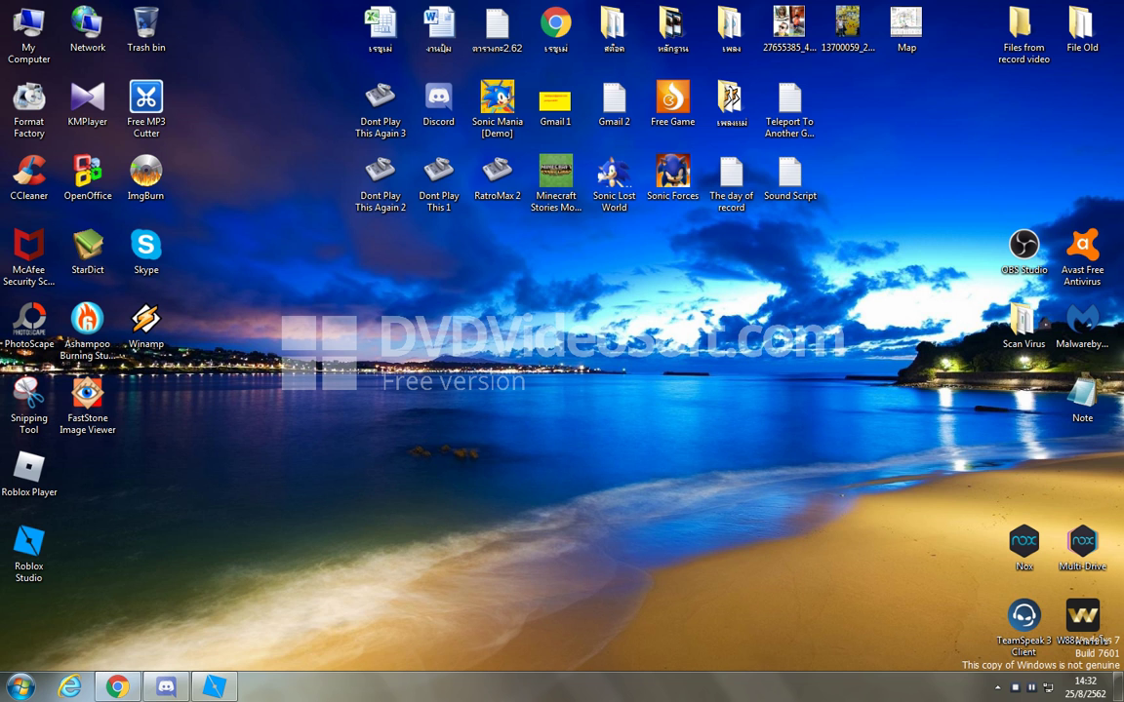
double_click(1082, 400)
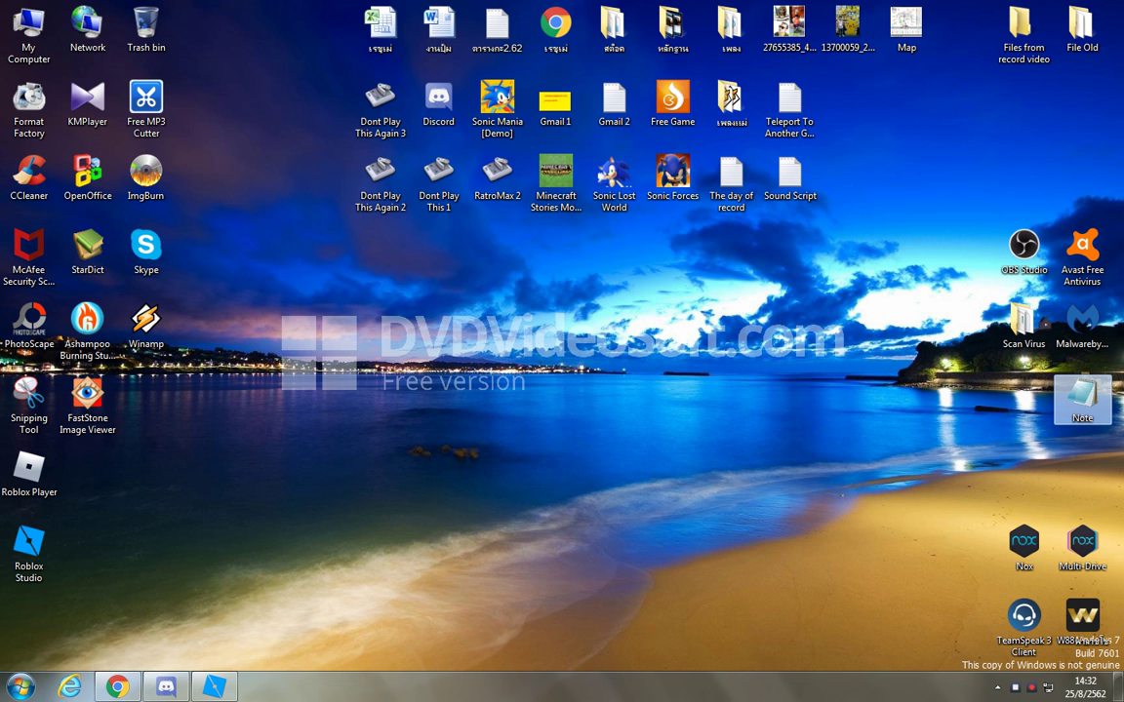
left_click(769, 488)
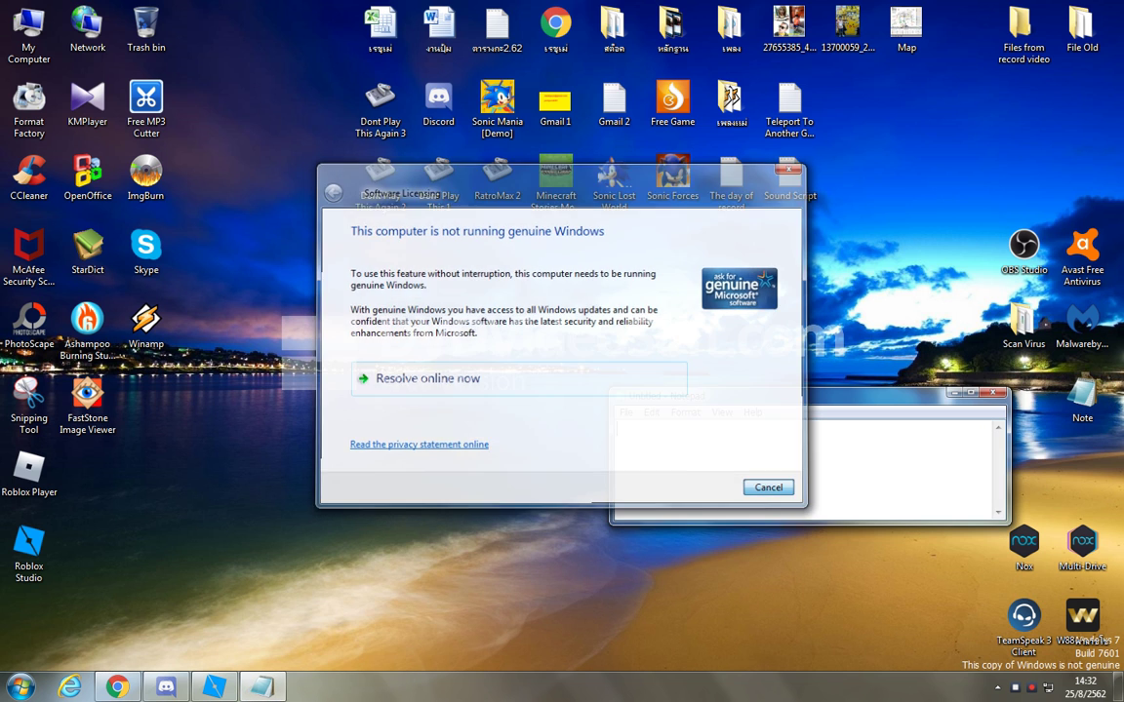
key("Escape")
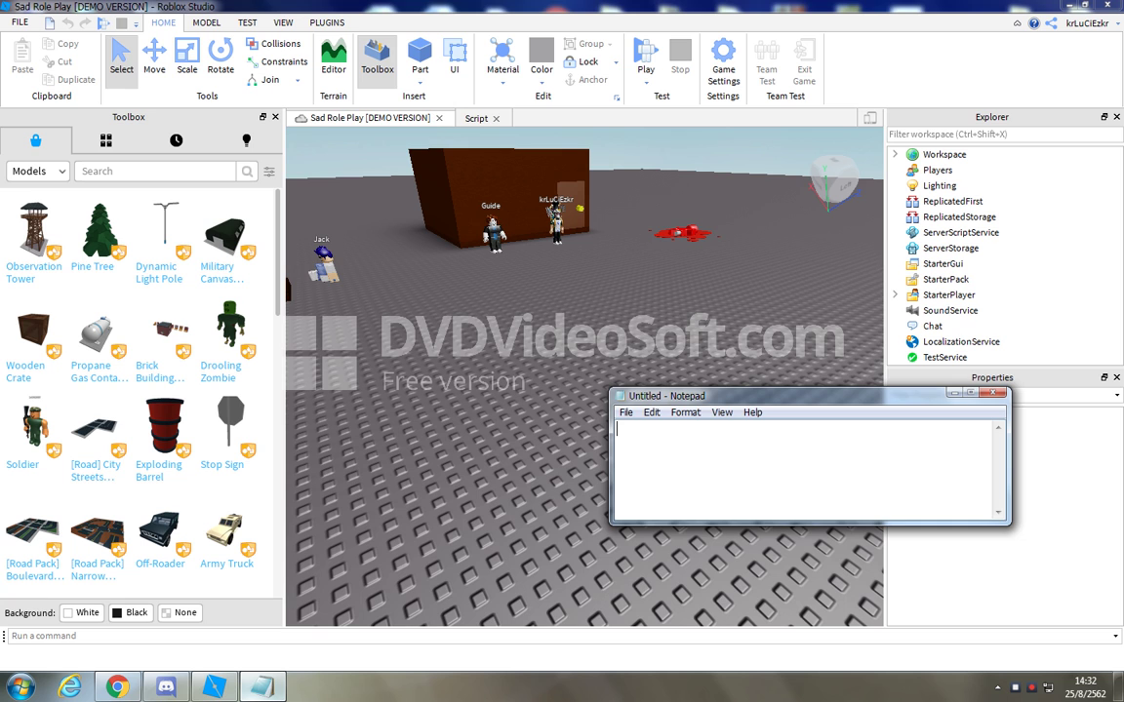
left_click_drag(781, 396, 531, 479)
- Write two lines in the note: "Step 1: Open Roblox Studio" and "Step 2: Drag some character in Toolbox"
type("S")
key("BackSpace")
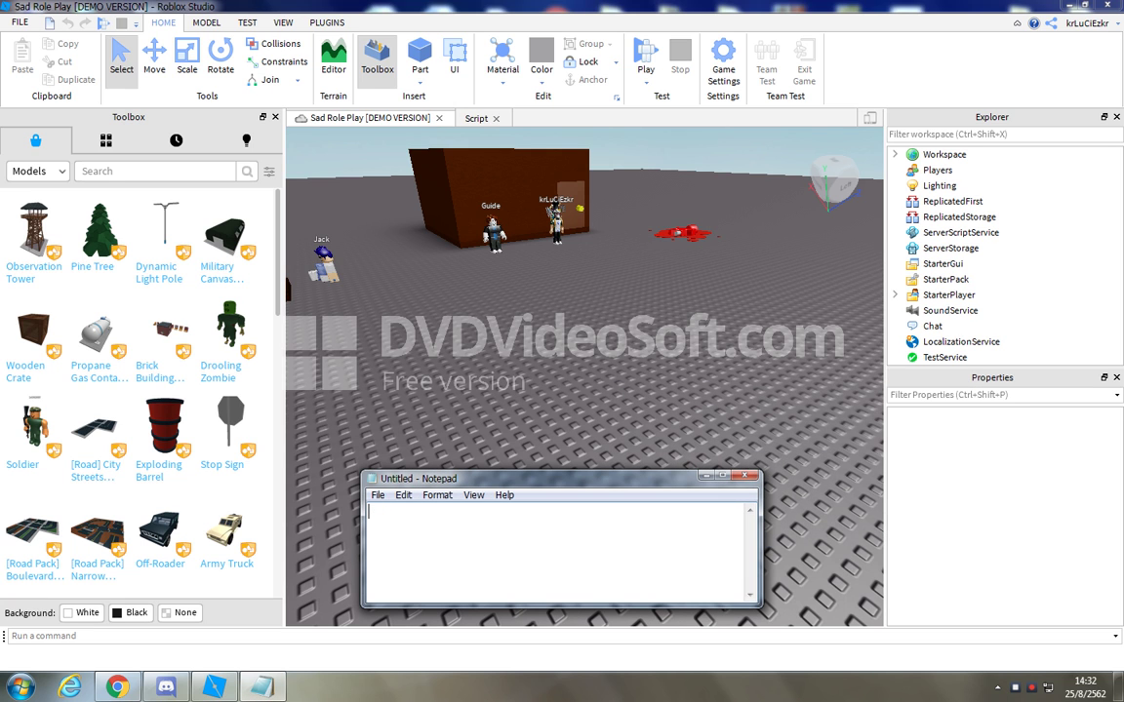
type("Step 1: Open Roblox")
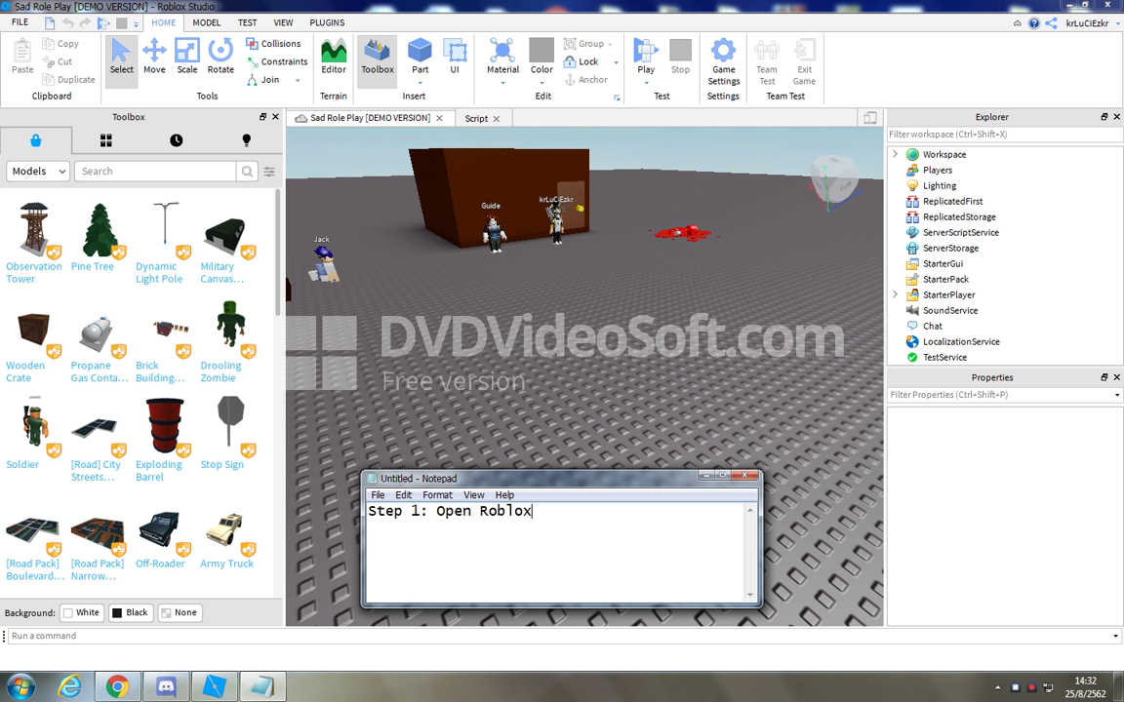
type(" Studio")
key("Return")
type("Step 2: ")
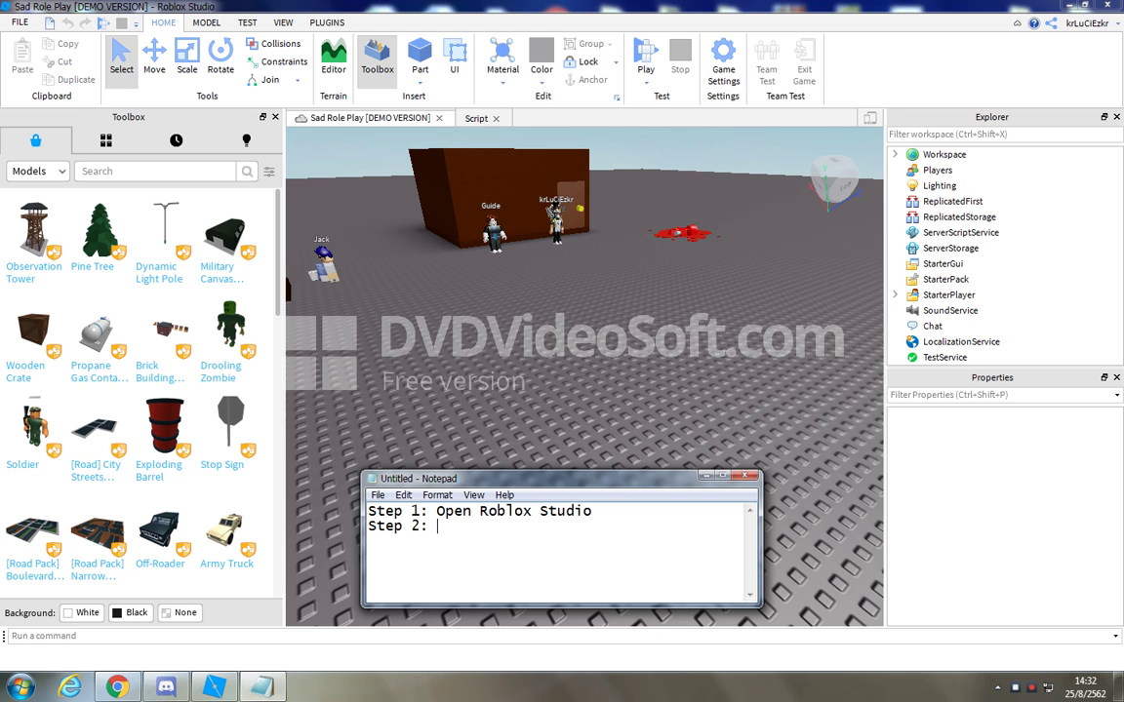
type("Drag some character in Toolbox")
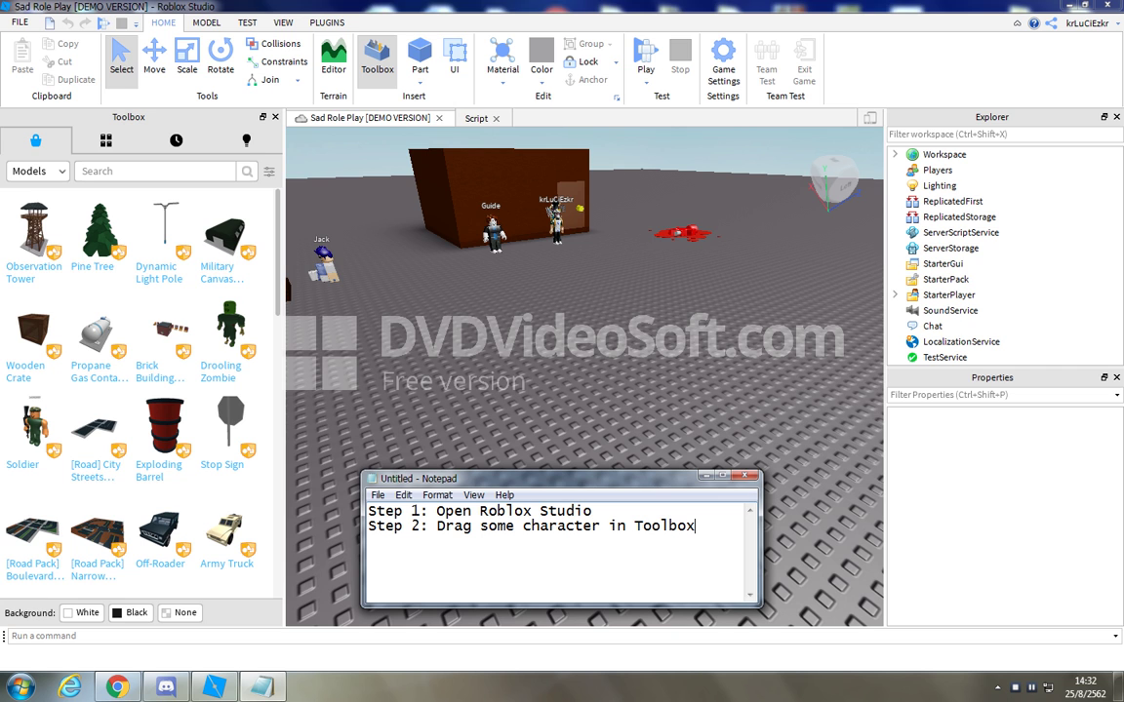
- Switch to Roblox Studio and place the Soldier model from the Toolbox on an empty part of the baseplate
left_click(634, 427)
mouse_move(230, 332)
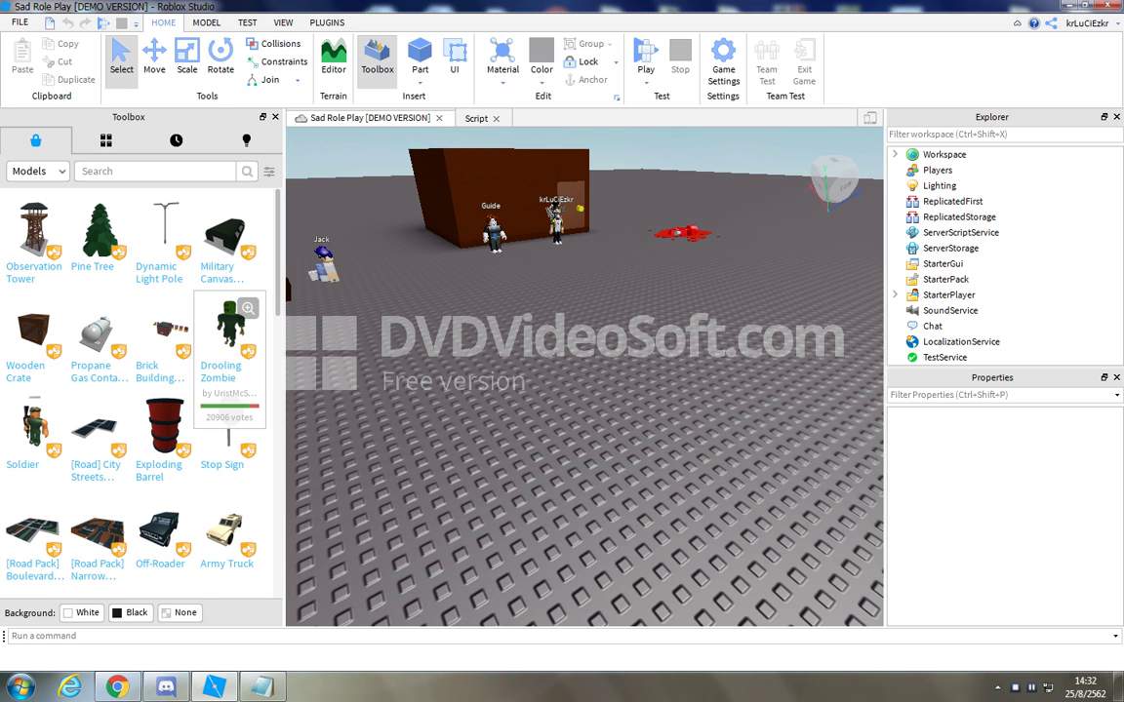
left_click_drag(36, 427, 488, 439)
right_click_drag(487, 439, 409, 434)
scroll(584, 376, "down", 2)
right_click_drag(584, 377, 469, 410)
scroll(643, 368, "down", 2)
left_click_drag(644, 369, 476, 416)
key("a")
key("w")
right_click_drag(585, 391, 488, 390)
key("a")
key("s")
- Switch to the Notepad note and add the line "Step 3: Click left arrow"
left_click(262, 686)
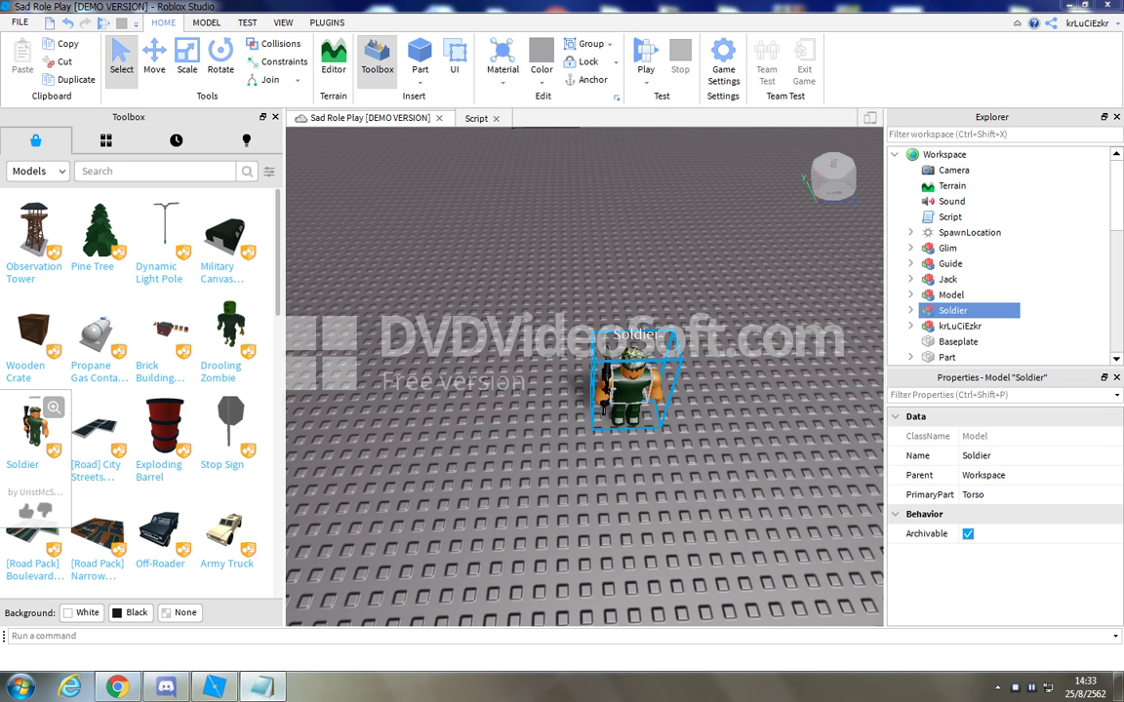
key("alt+Tab")
type("Step 3: Click D")
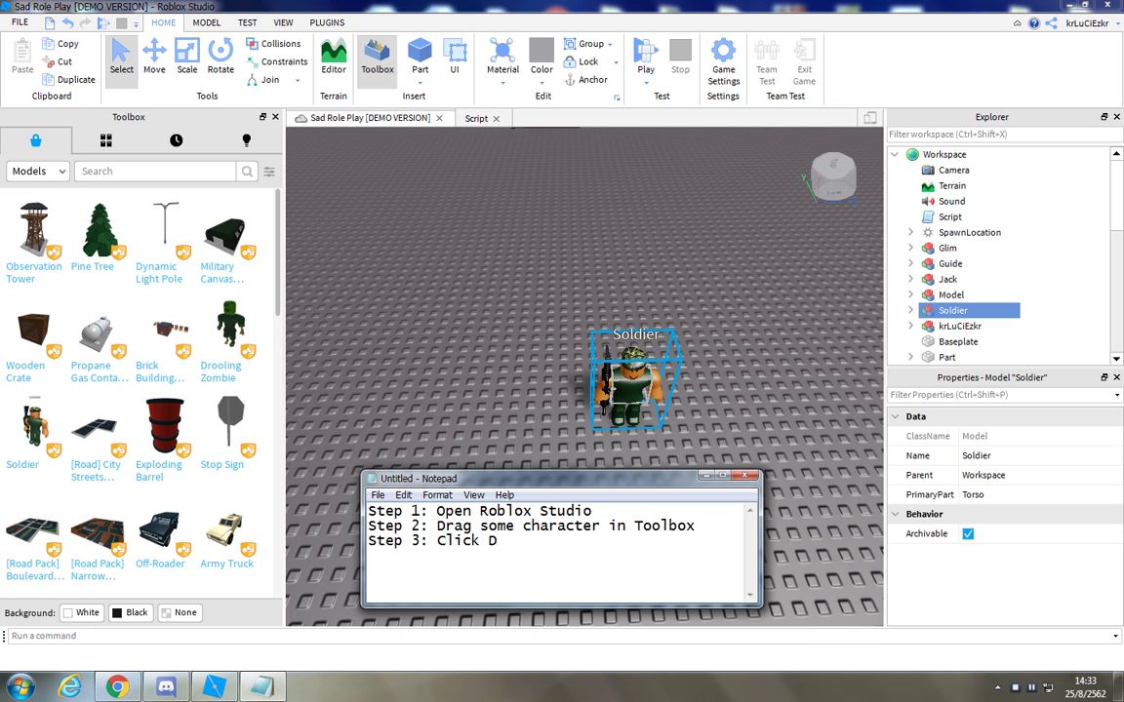
key("BackSpace")
type("Left")
key("BackSpace")
key("BackSpace")
key("BackSpace")
key("BackSpace")
key("BackSpace")
type("left arrow")
- Expand the Soldier model in the workspace hierarchy and add "Step 4: Select Head" to the Notepad note
left_click(910, 310)
scroll(911, 311, "down", 2)
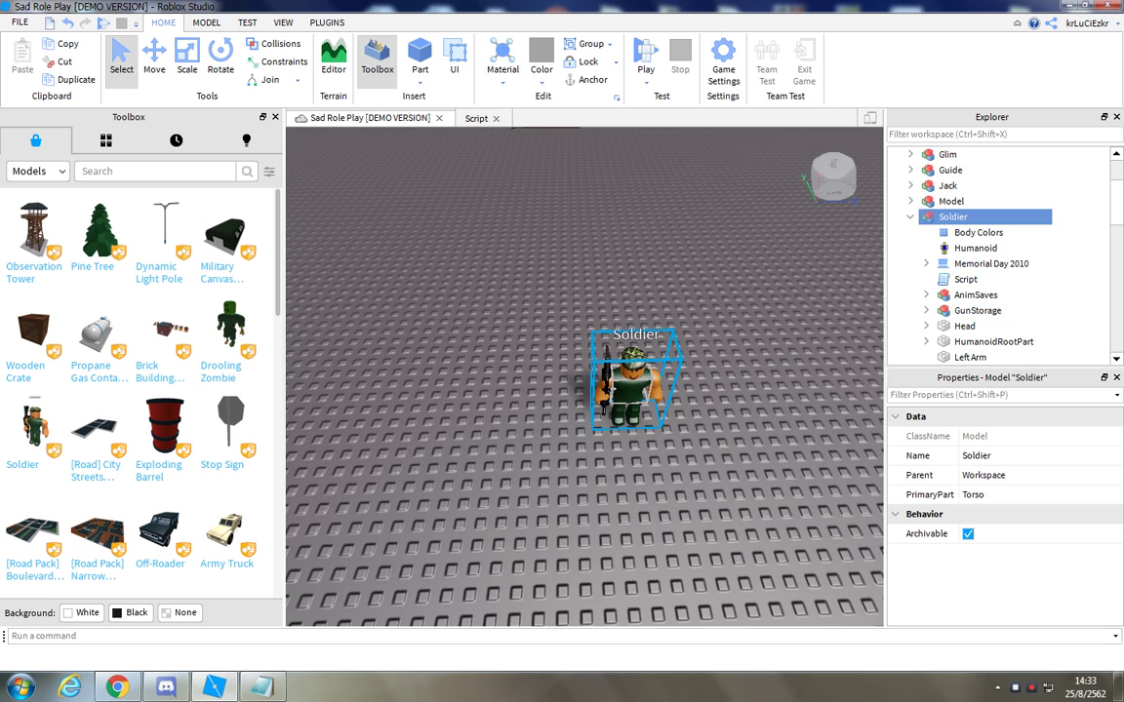
key("alt+Tab")
key("Return")
type("St")
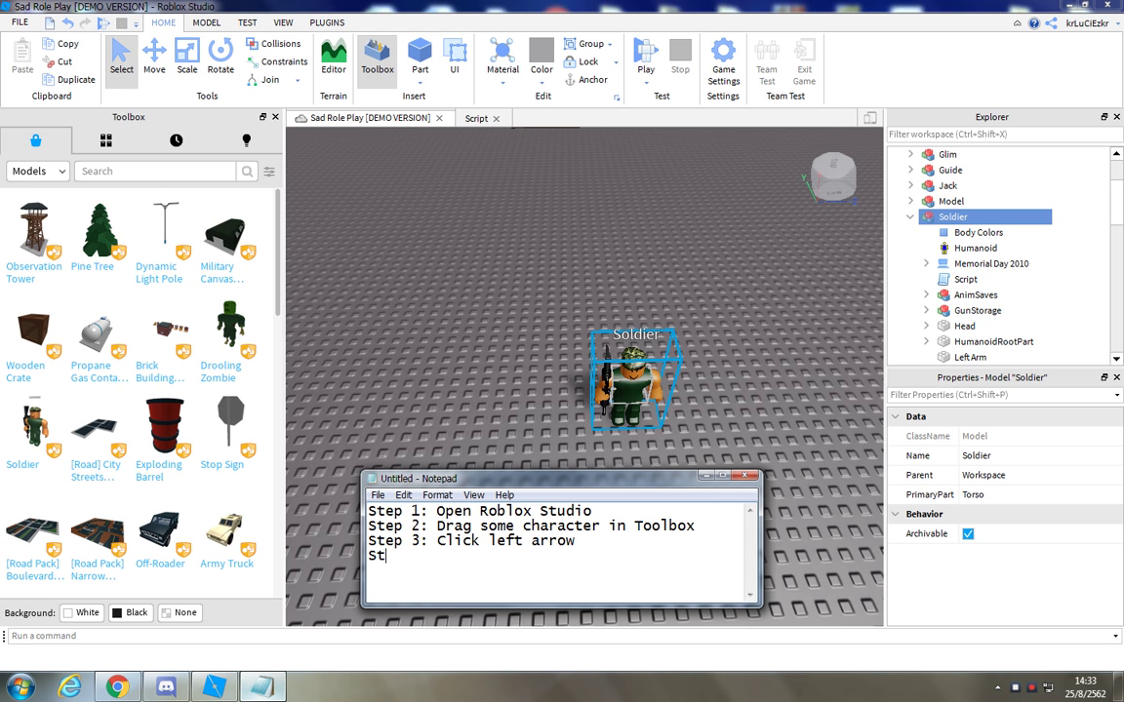
type("ep 4: Select")
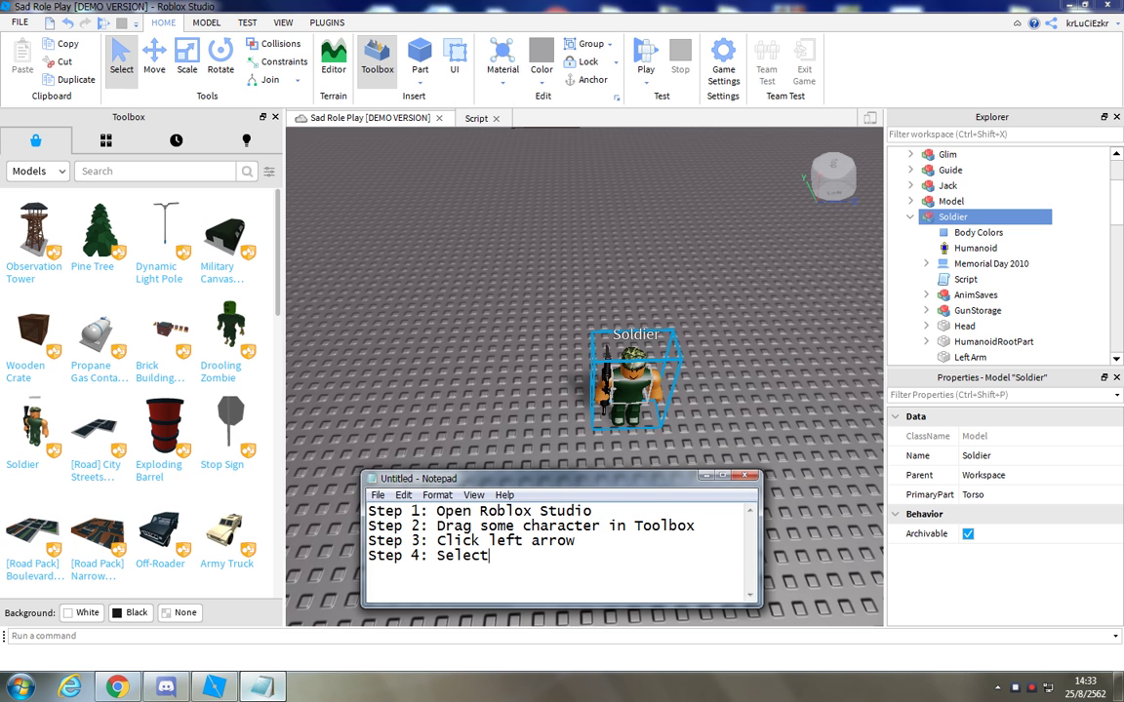
type(" Head")
- Select the Soldier's Head and add "Step 5: Insert Object And select Dialog" to the Notepad note
left_click(964, 326)
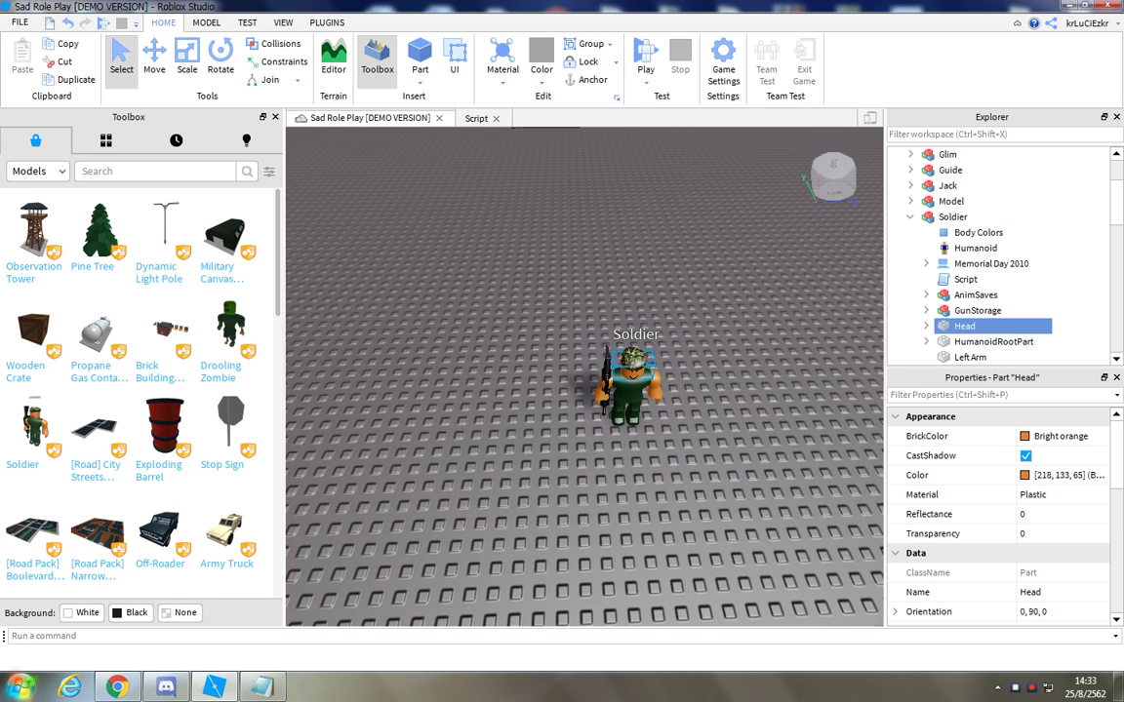
key("alt+Tab")
key("Return")
type("S")
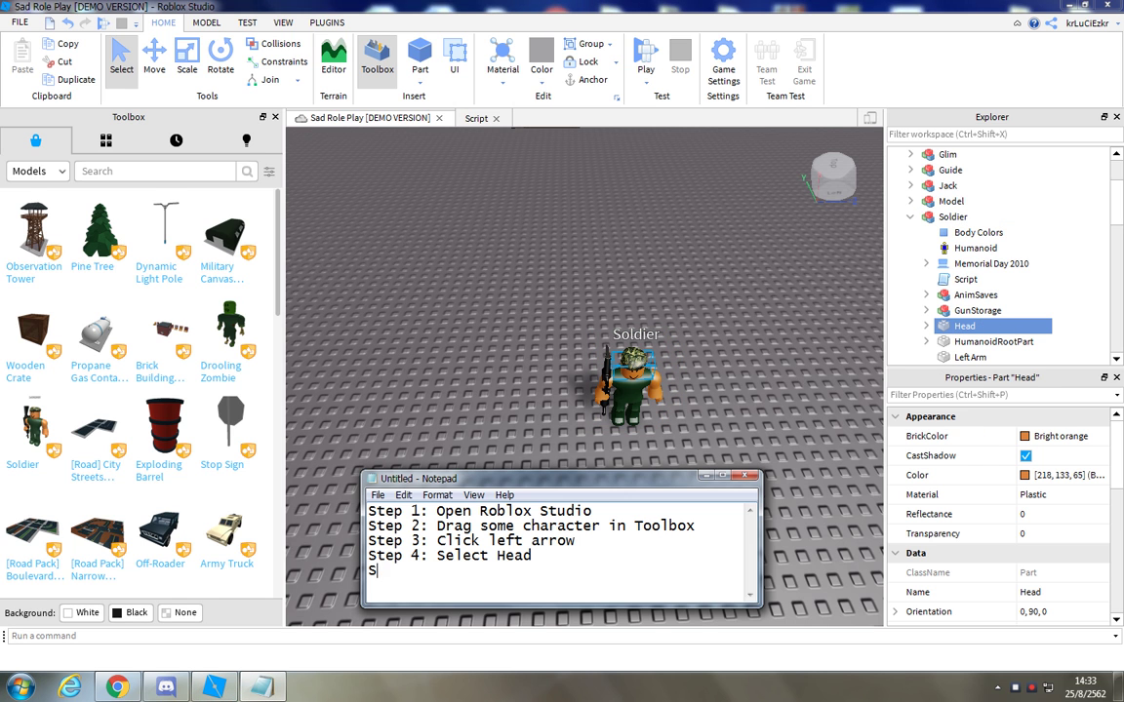
type("tep 5: Insert")
mouse_move(975, 327)
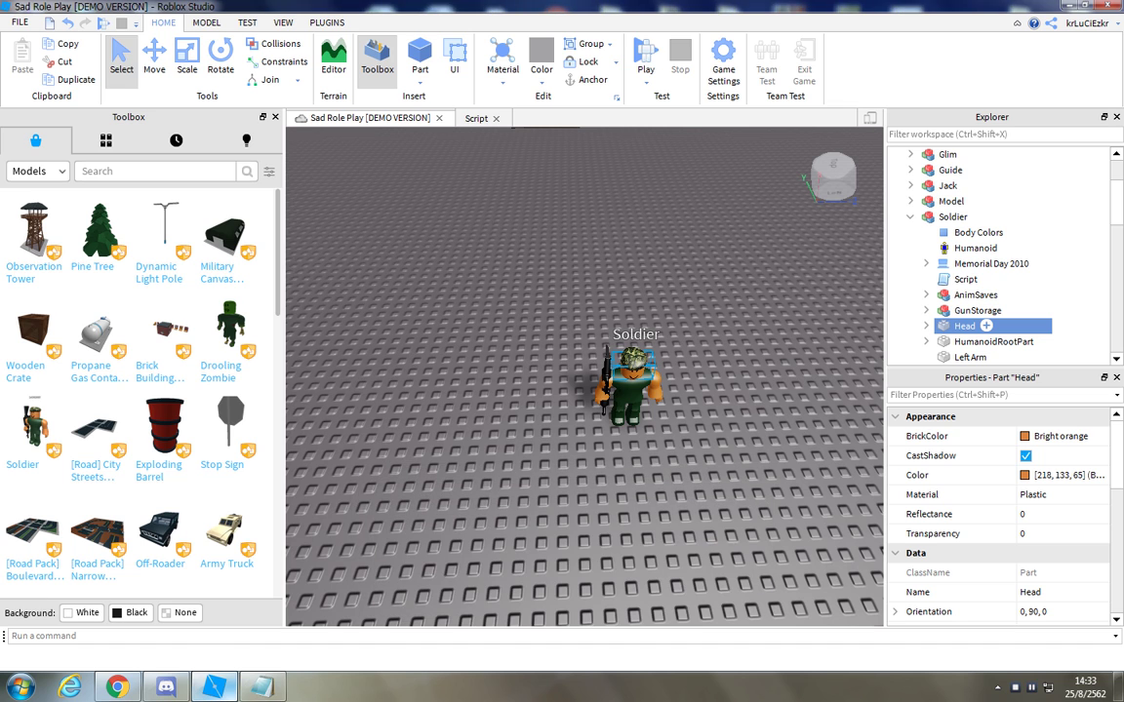
type("Object ")
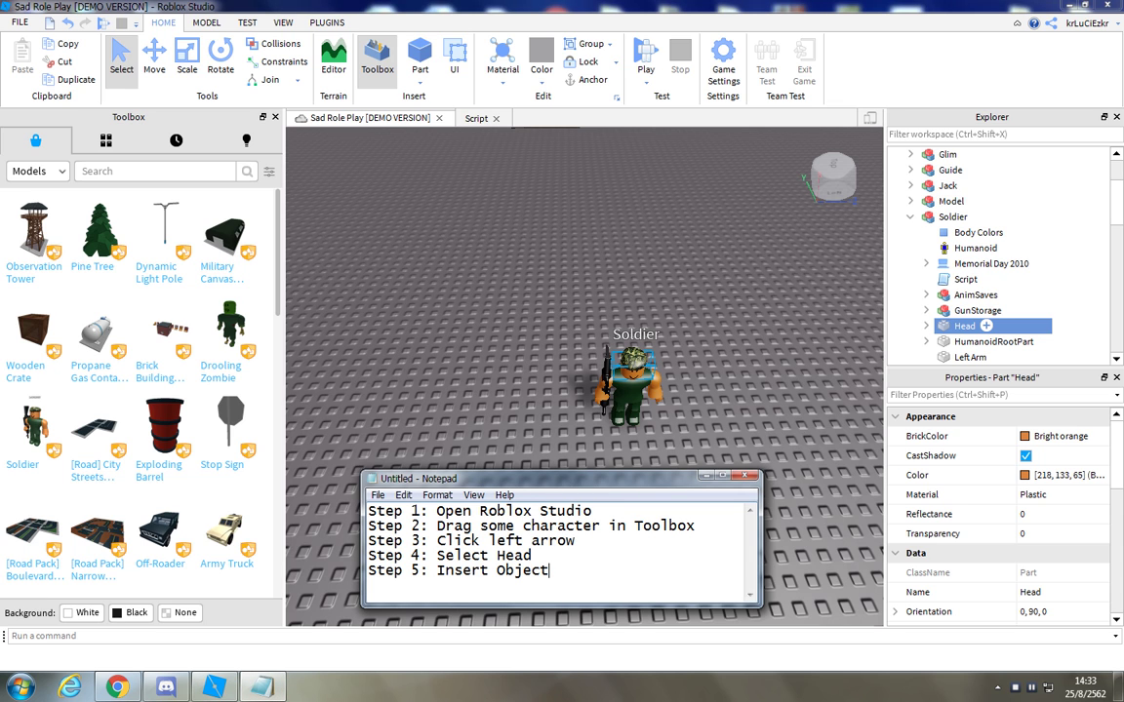
type("And select Dialog")
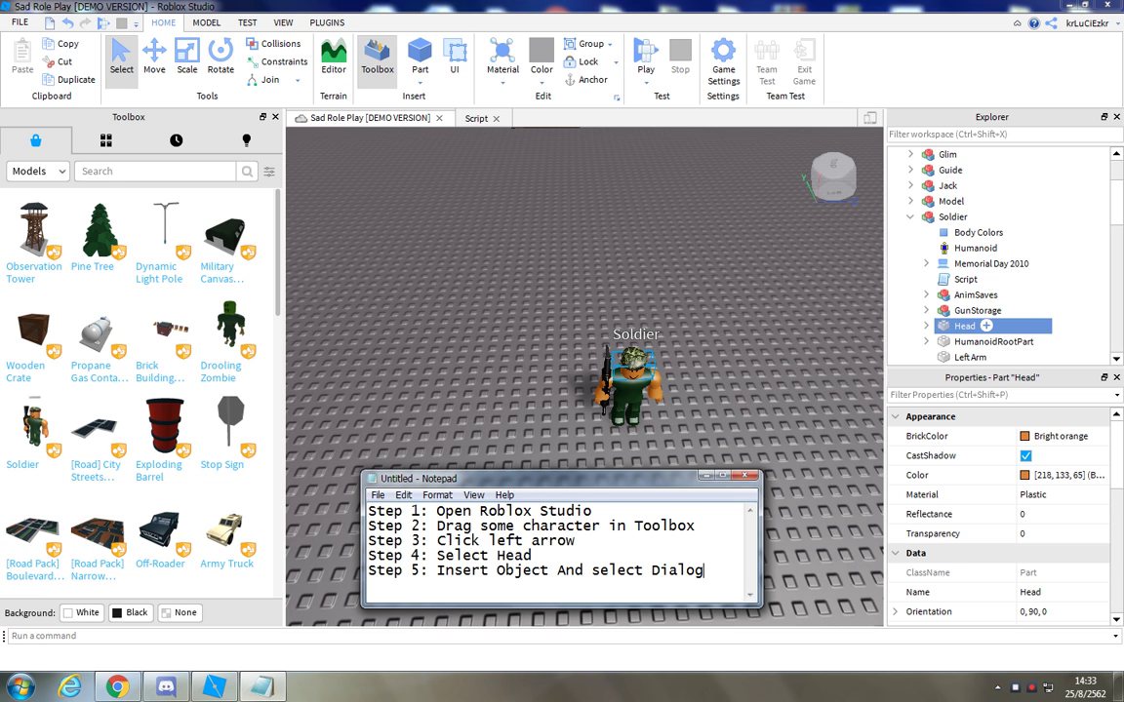
- Insert a Dialog object into the Soldier's Head
left_click(932, 326)
right_click(932, 325)
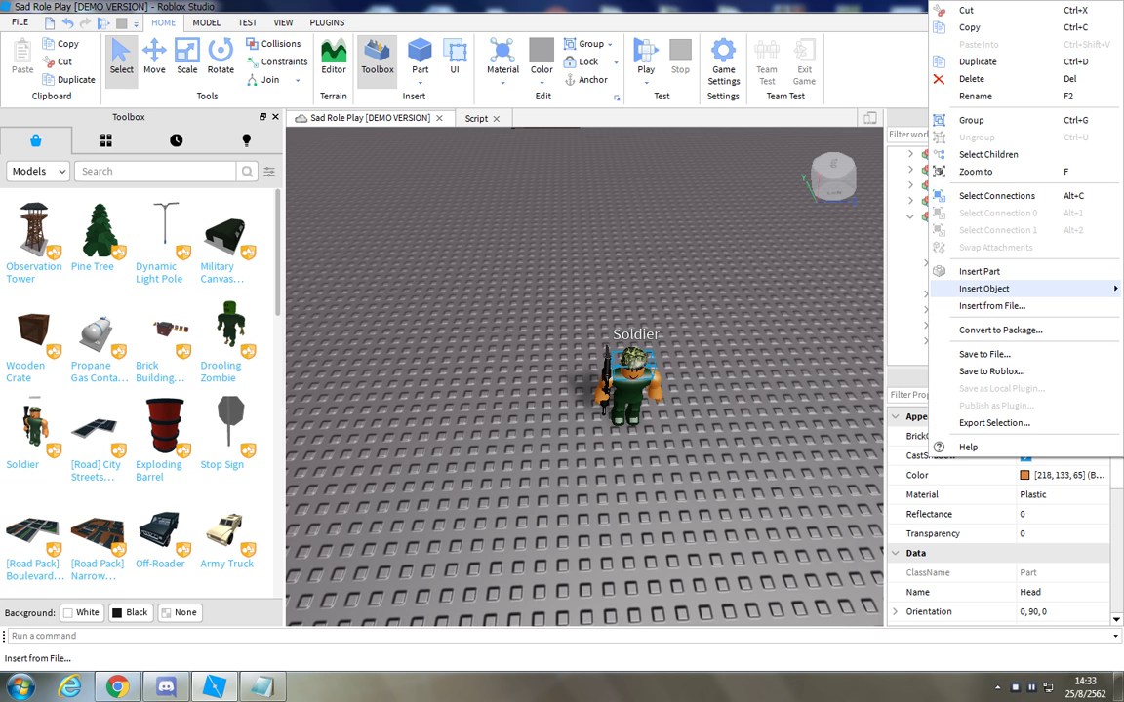
left_click(262, 687)
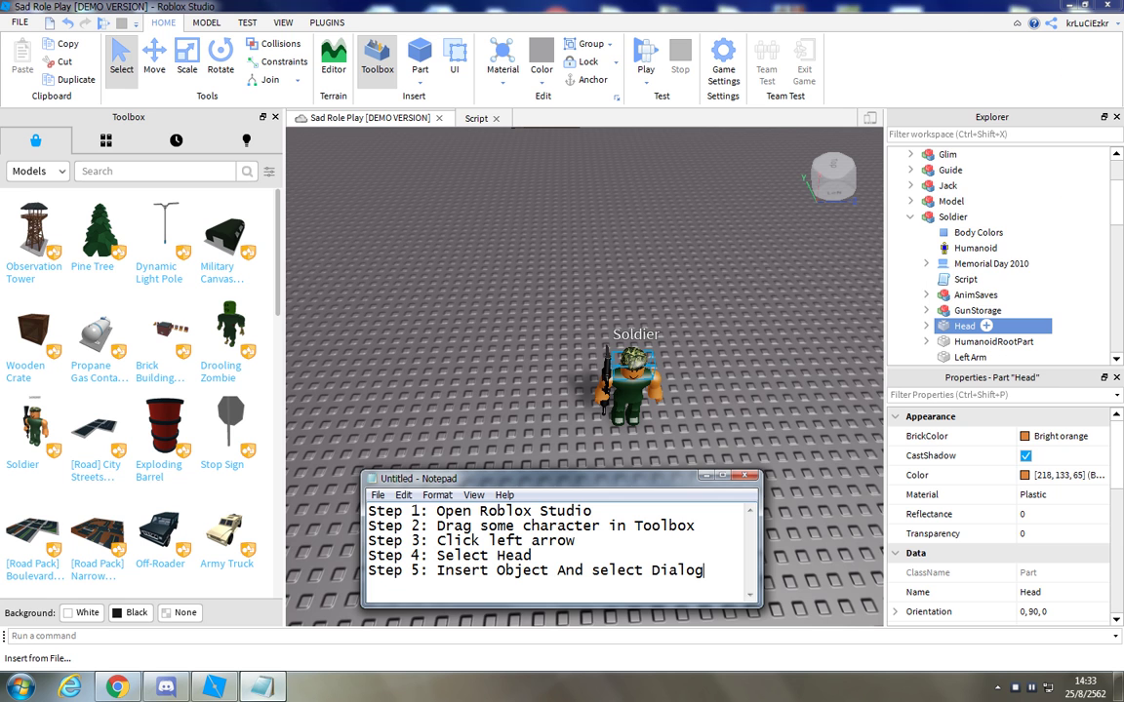
right_click(965, 326)
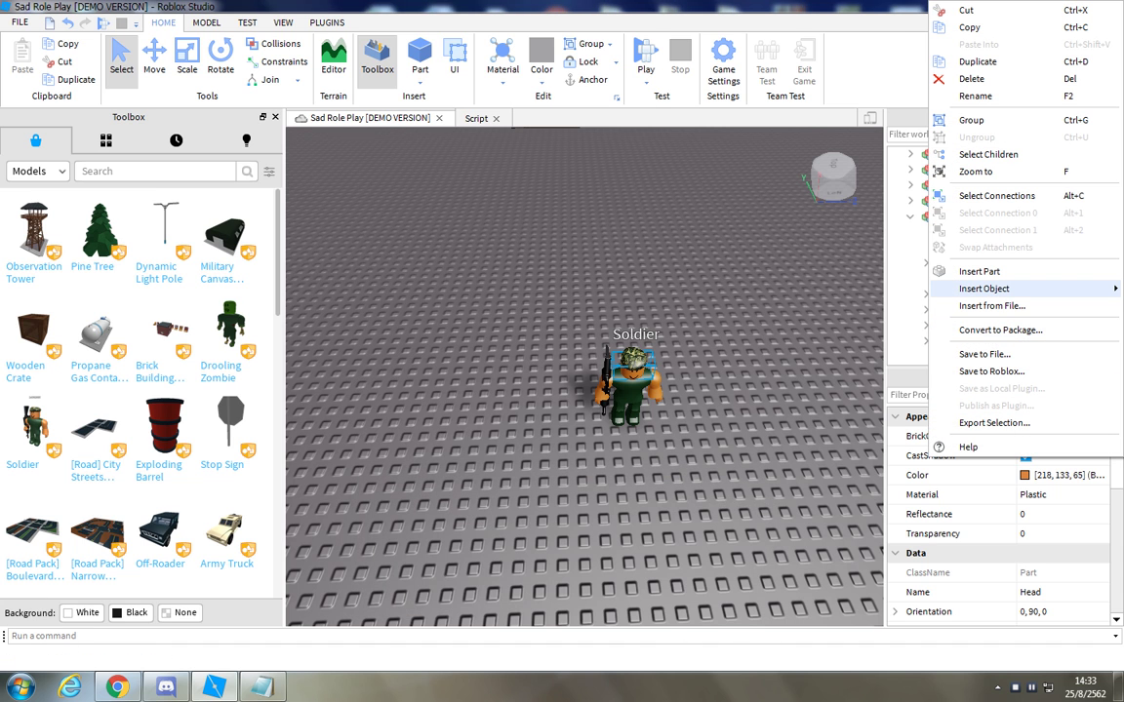
mouse_move(985, 289)
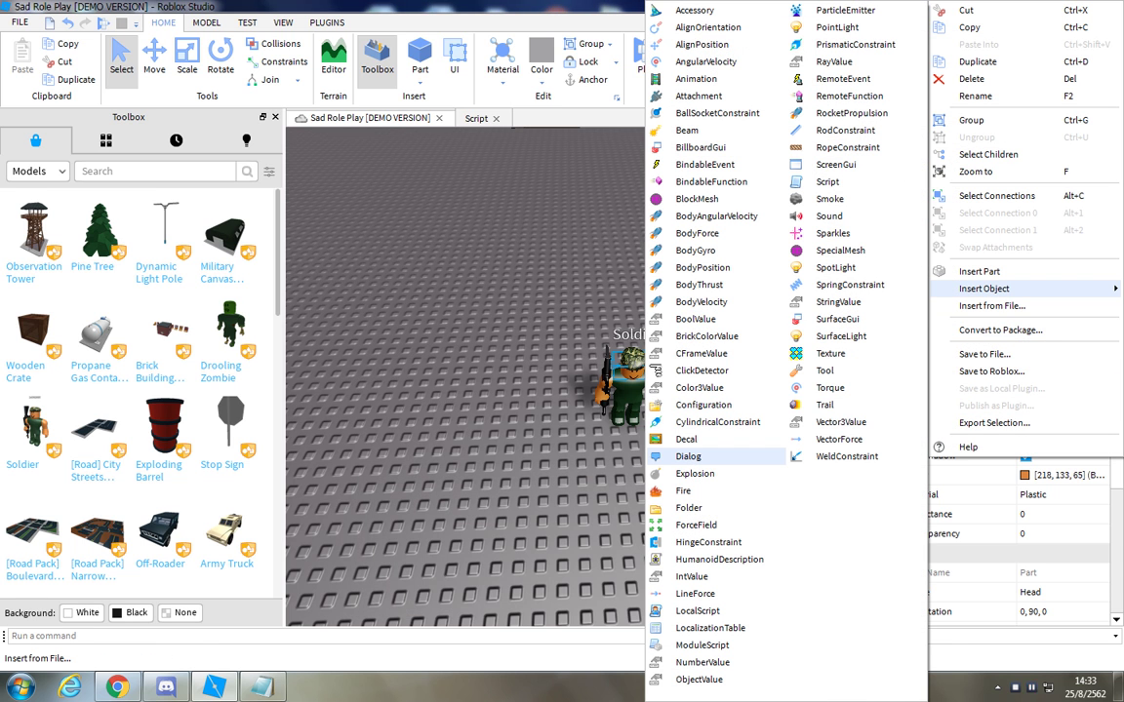
left_click(703, 457)
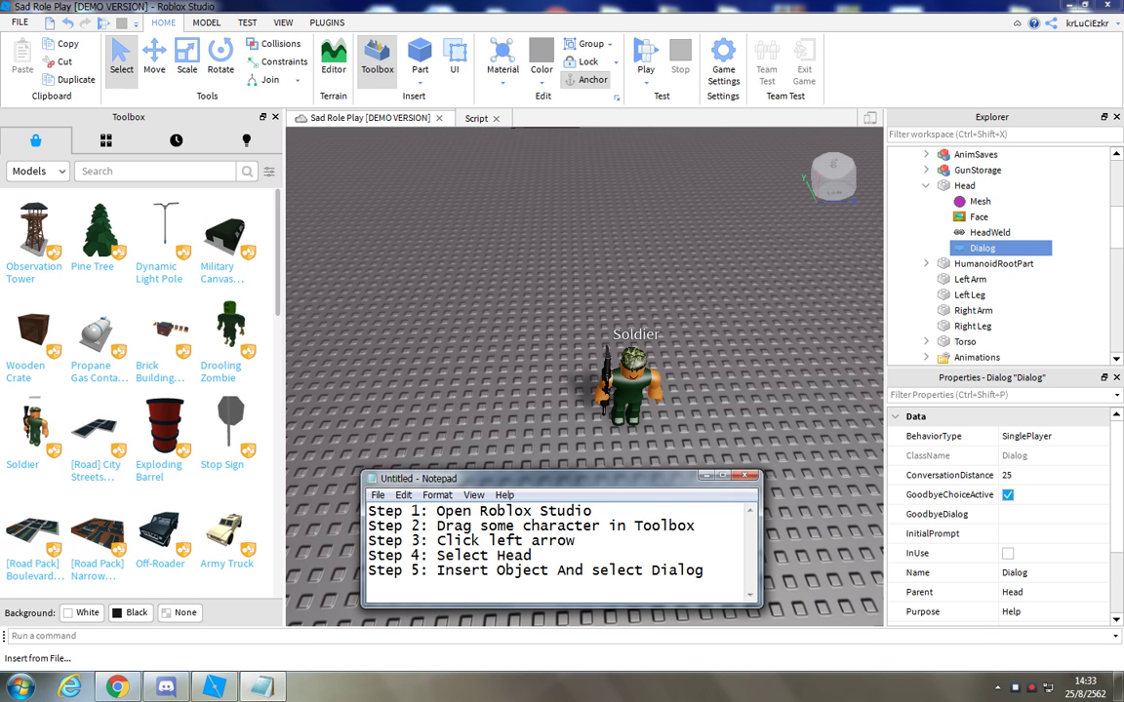
- Add "(NOTE: Green = Friendly Blue = Neutral Red = Enemy)" on a new line of the Notepad note
key("Return")
type("(NOTE \"")
key("BackSpace")
type(": Green =")
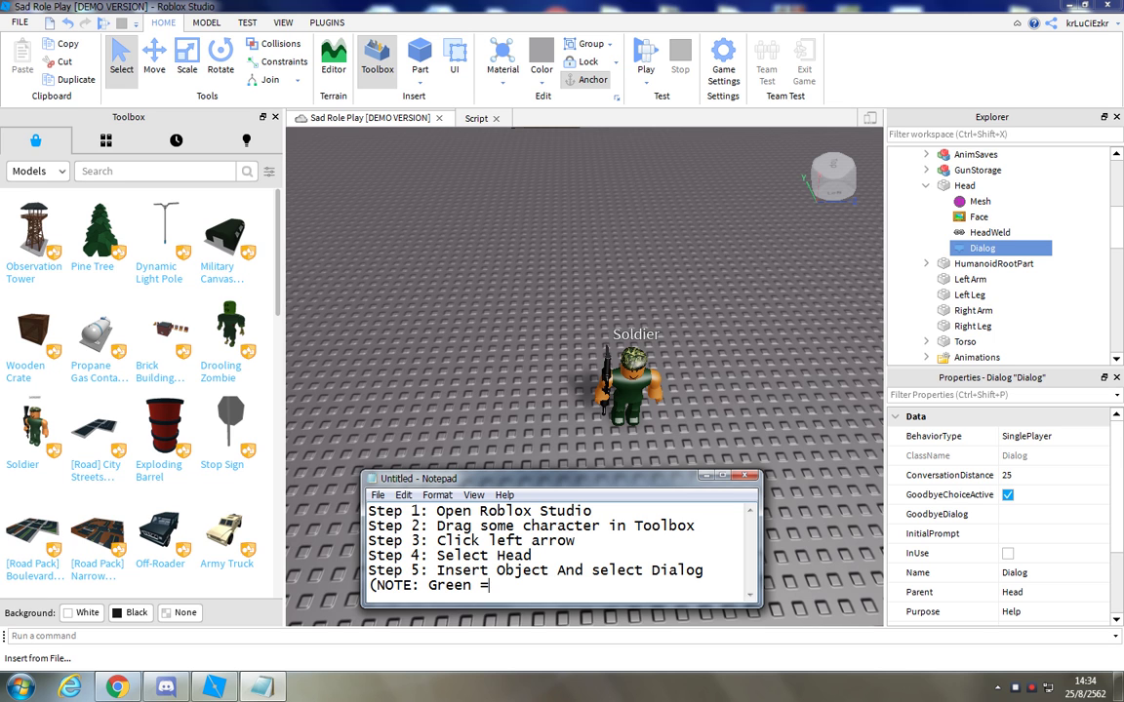
type(" Friendly Blue = Neutral")
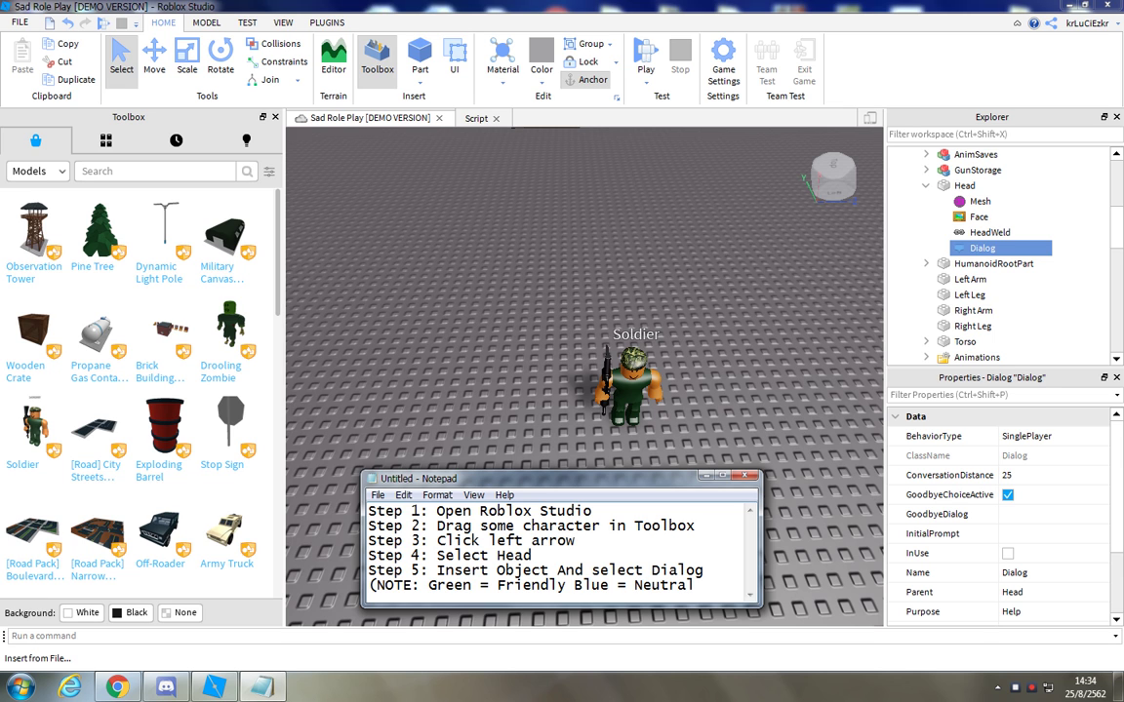
type(" Red = Enemy)")
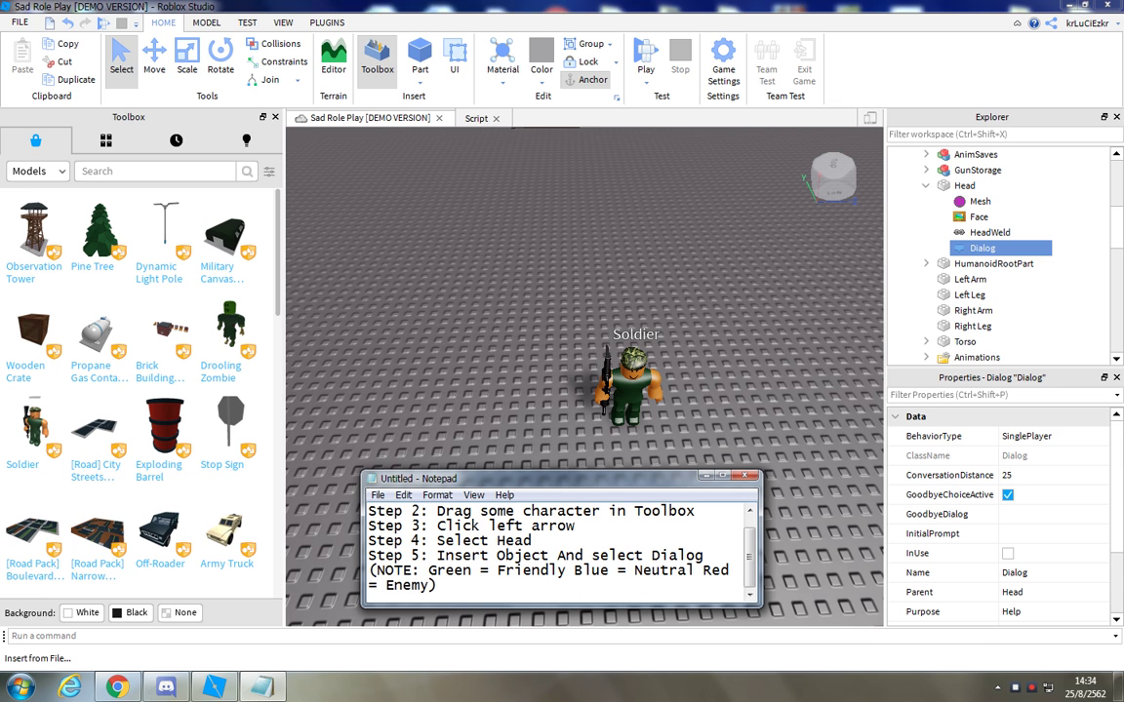
- Add the line "Step 6: Custom u Dialog" to the note and minimize Notepad
key("Return")
type("Step 6")
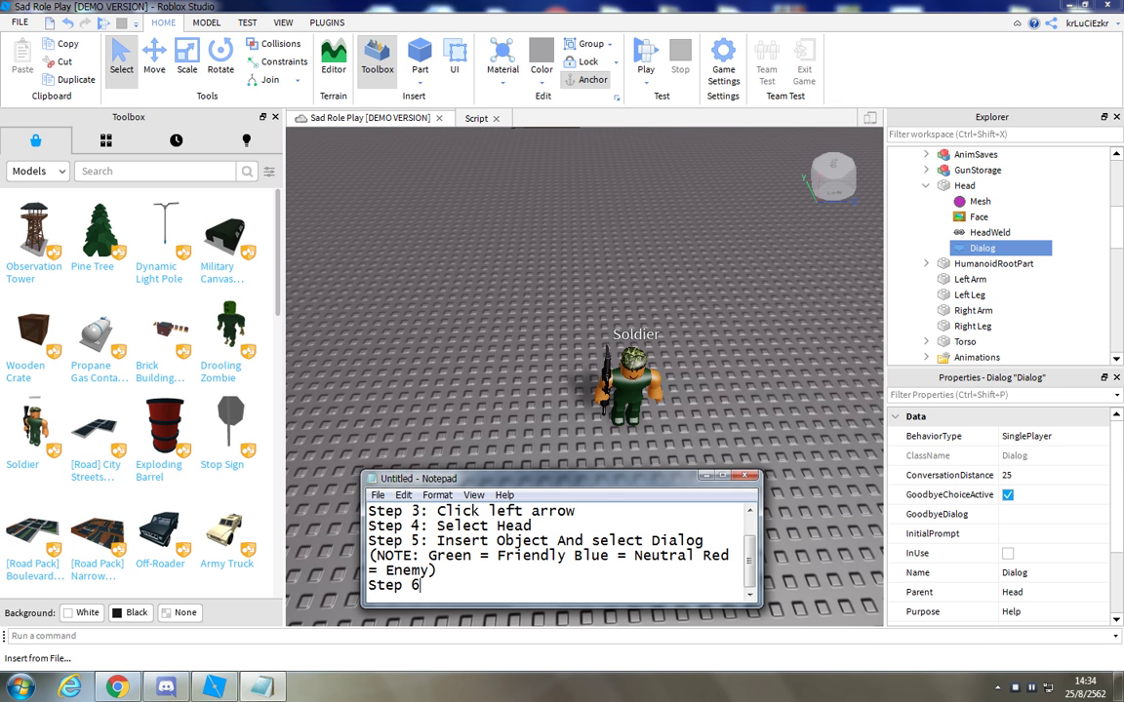
type(": Custom u Dialog")
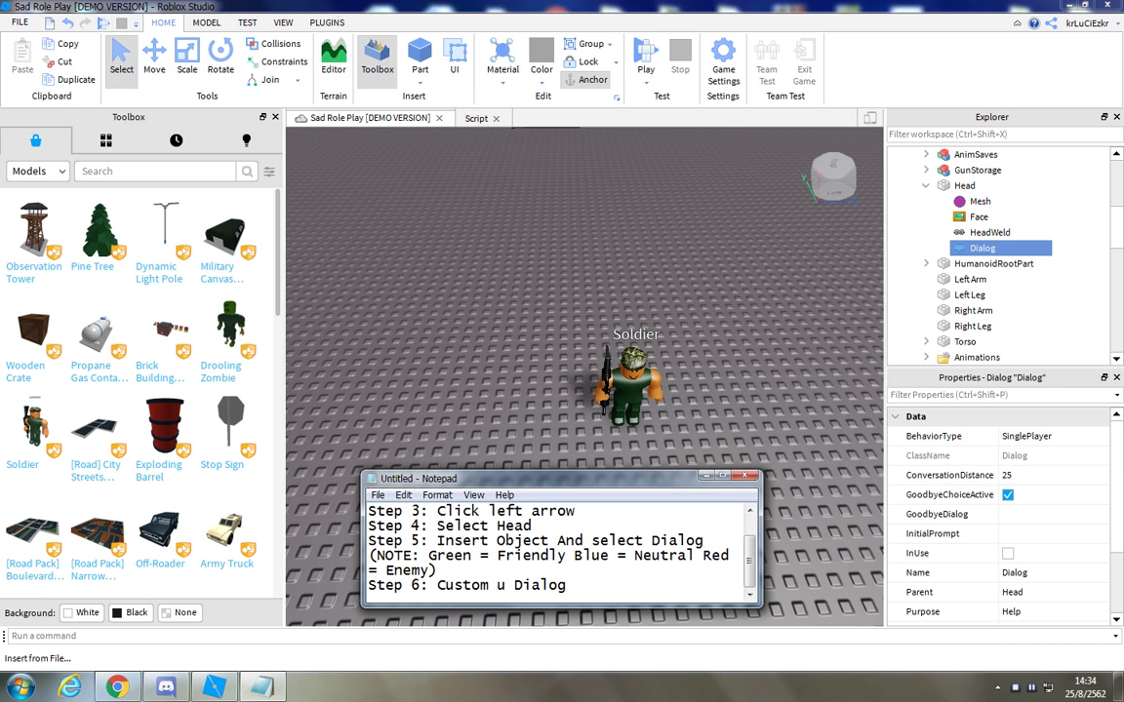
left_click(706, 476)
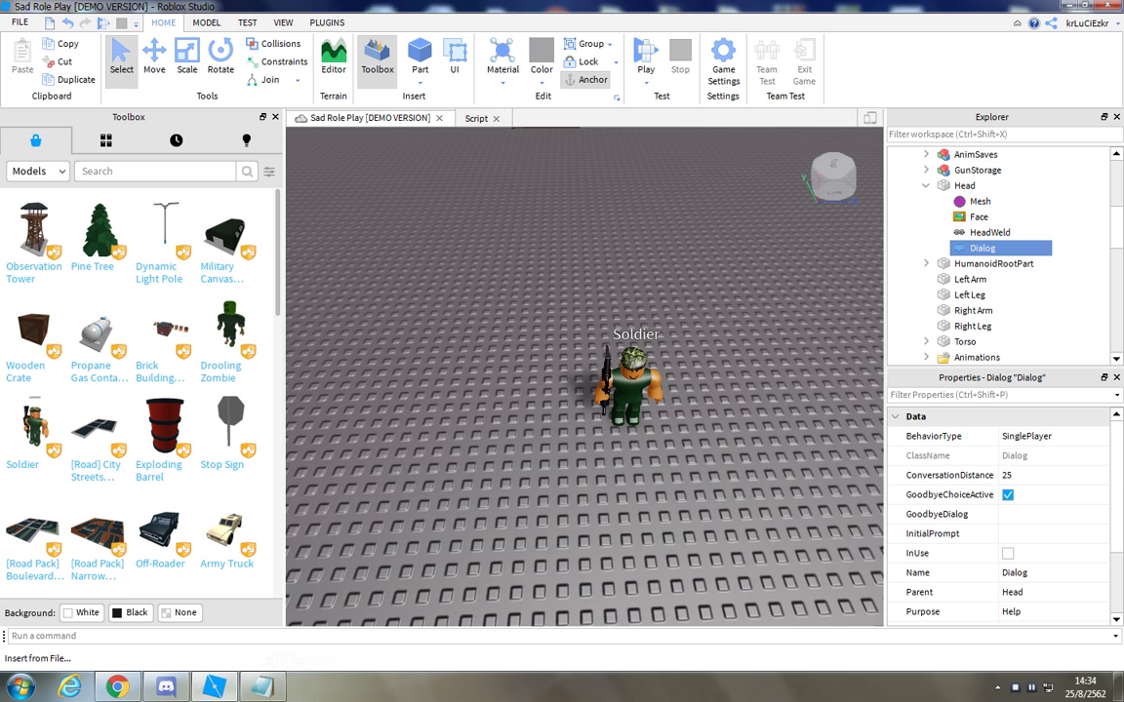
- Set the Dialog's Purpose to Quest and its Tone to Friendly
scroll(1005, 534, "down", 2)
left_click(937, 514)
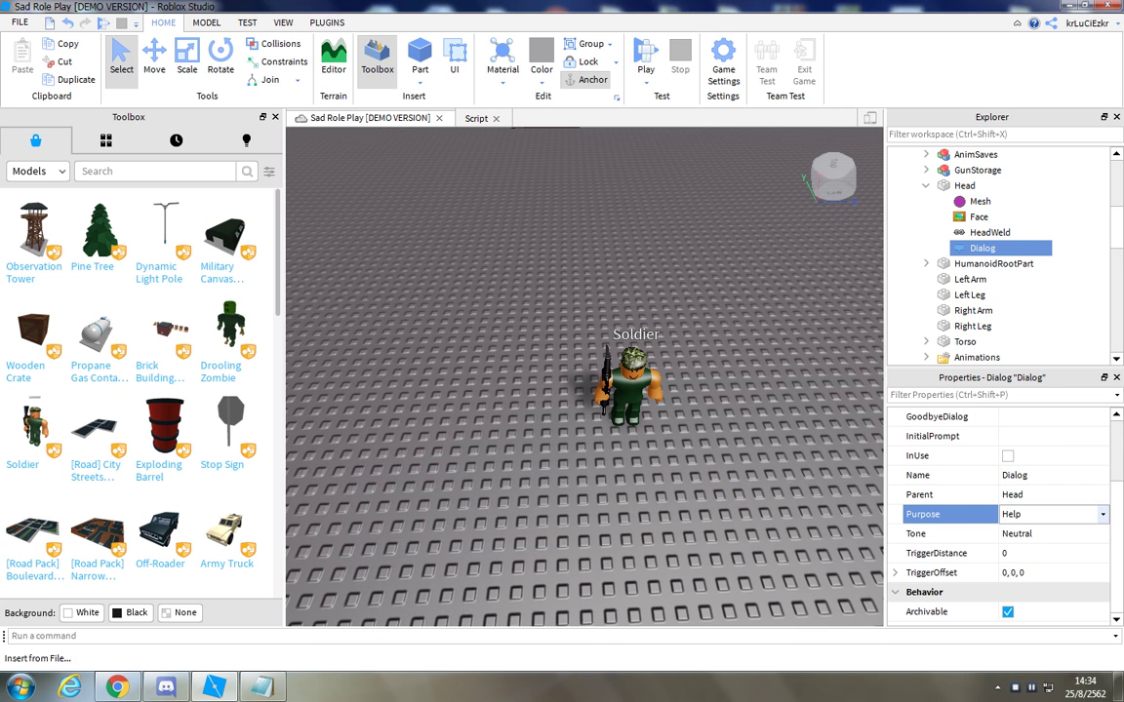
left_click(937, 514)
left_click(1052, 514)
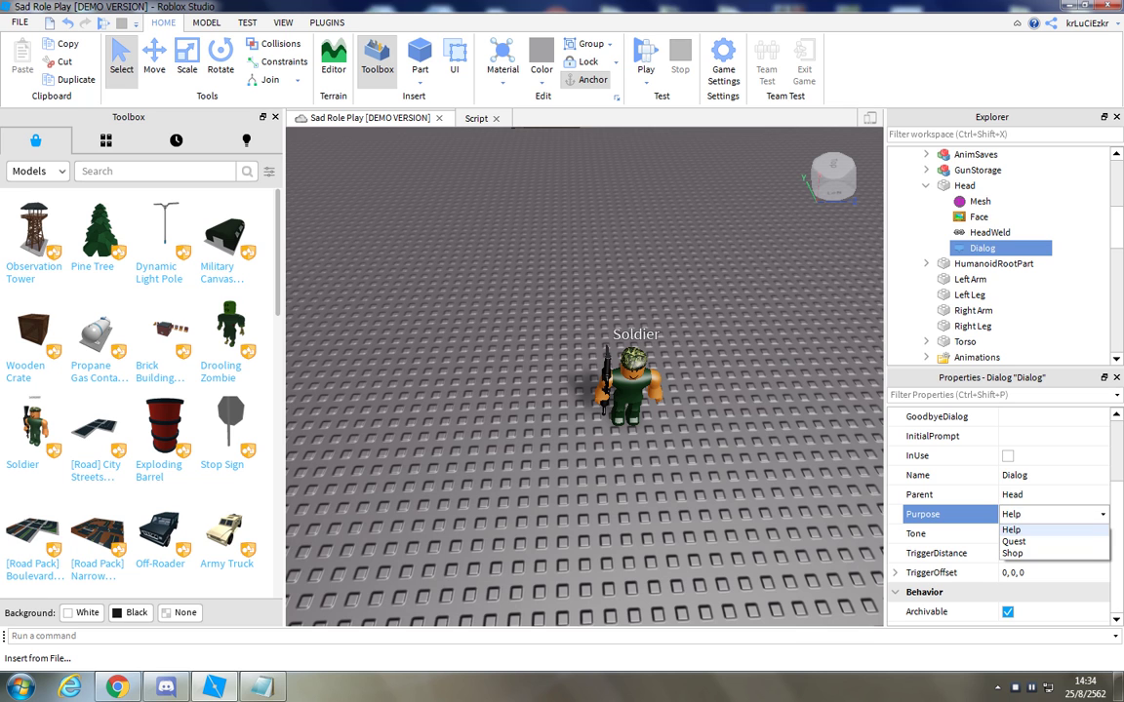
left_click(1015, 541)
left_click(1034, 535)
left_click(1034, 535)
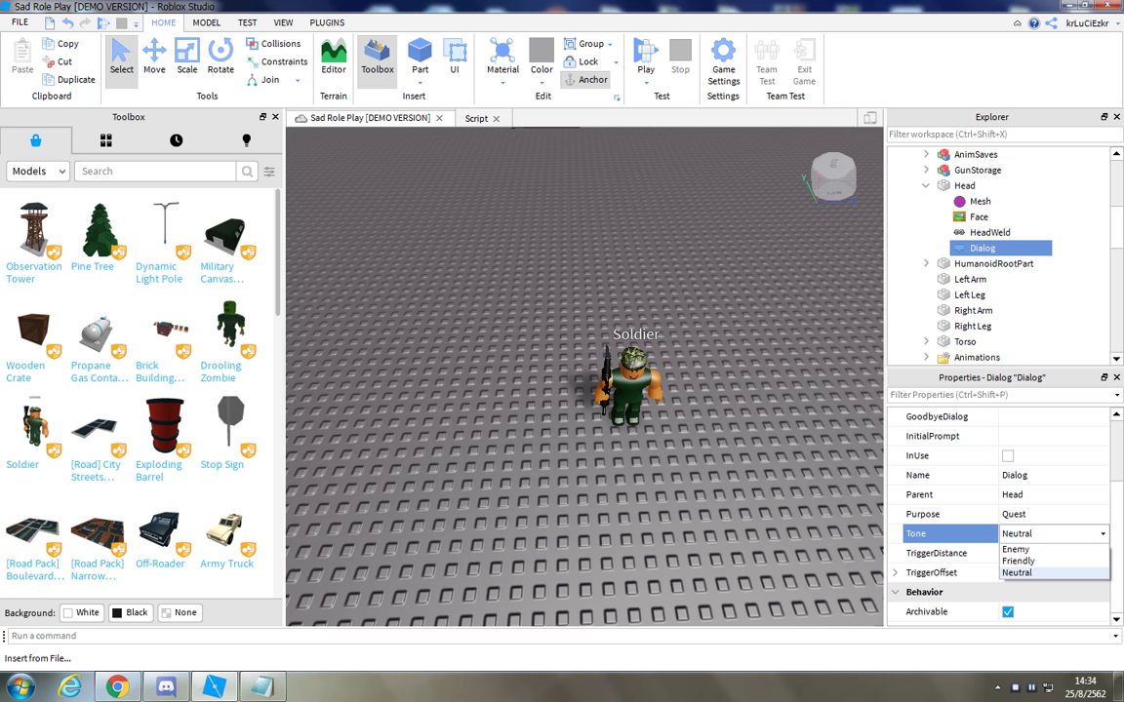
left_click(1018, 561)
- Set the Dialog's InitialPrompt to "Hi"
scroll(976, 561, "up", 3)
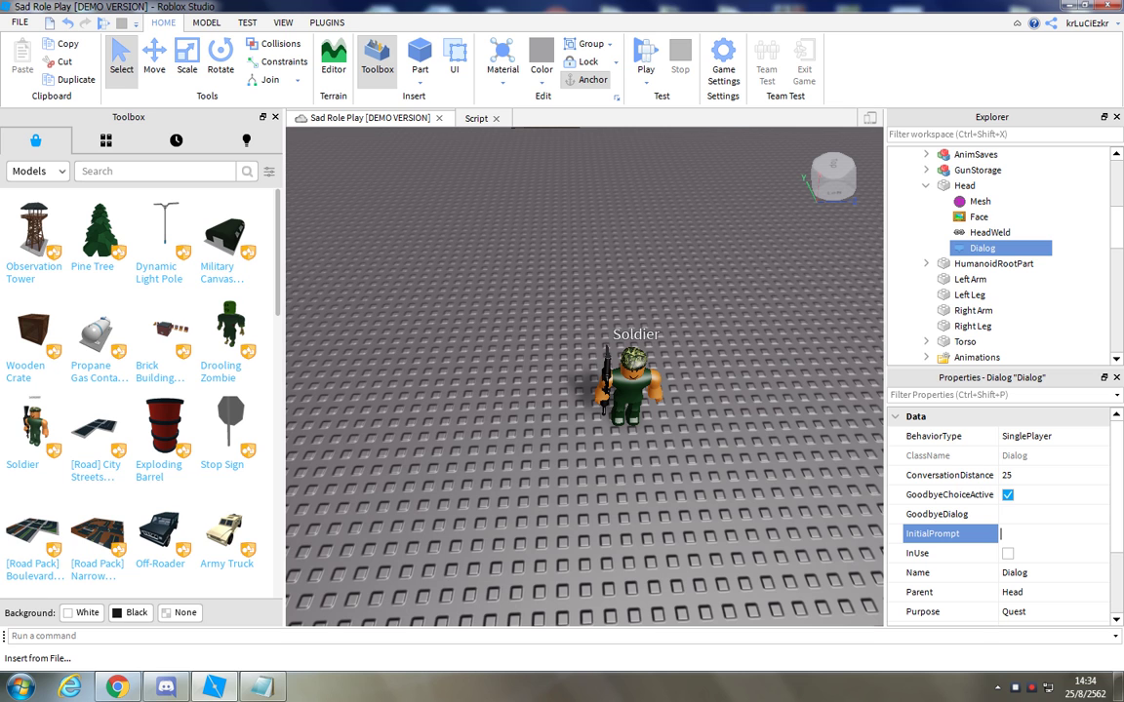
type("Hi")
key("Return")
- Add the line "Step 7: Right click Dialog select Insert Object and select DialogChoice" to the Notepad note
left_click(263, 686)
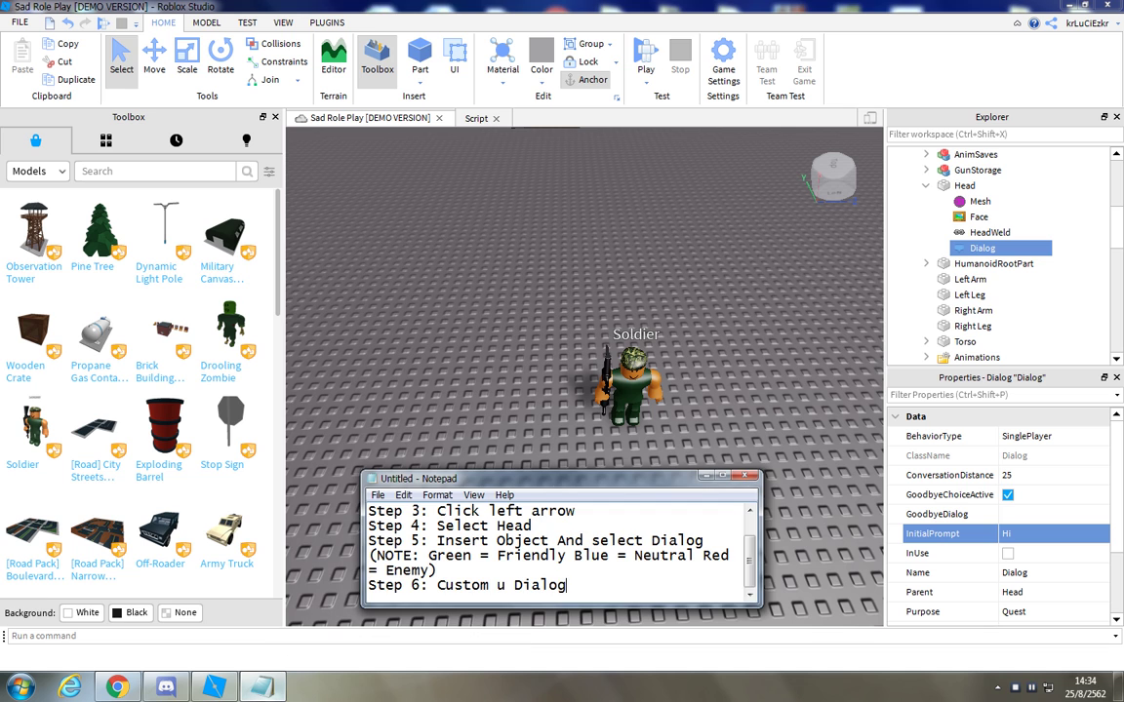
key("Return")
type("Step 7:")
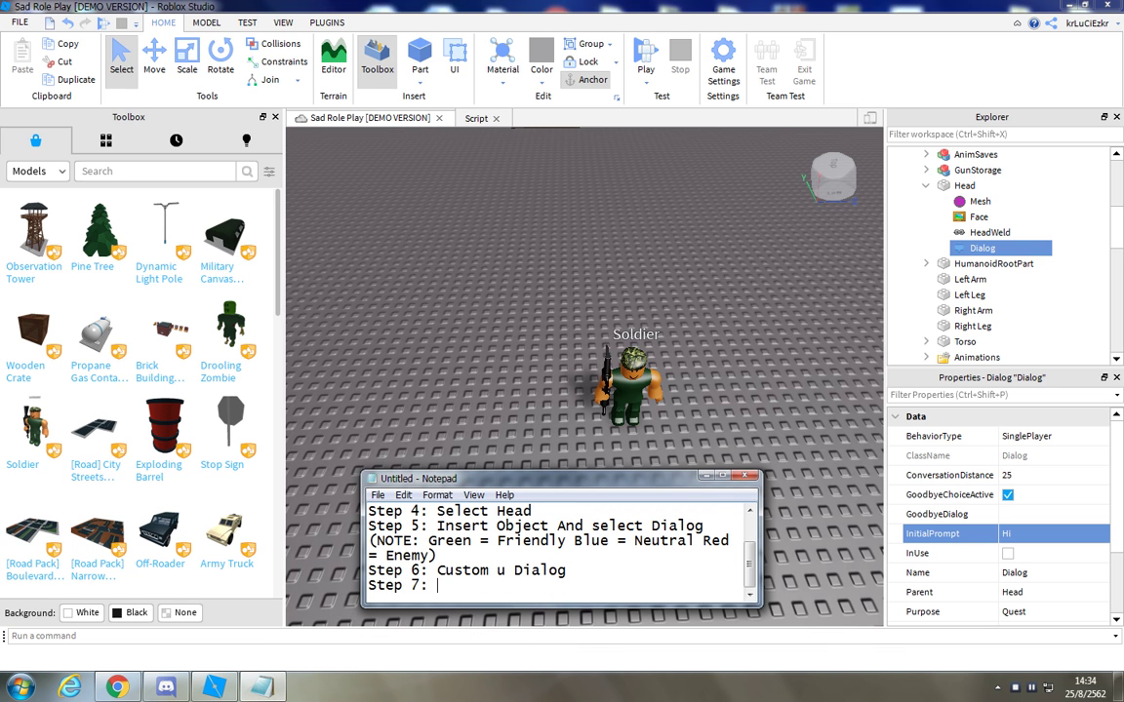
type(" Right click Dialog")
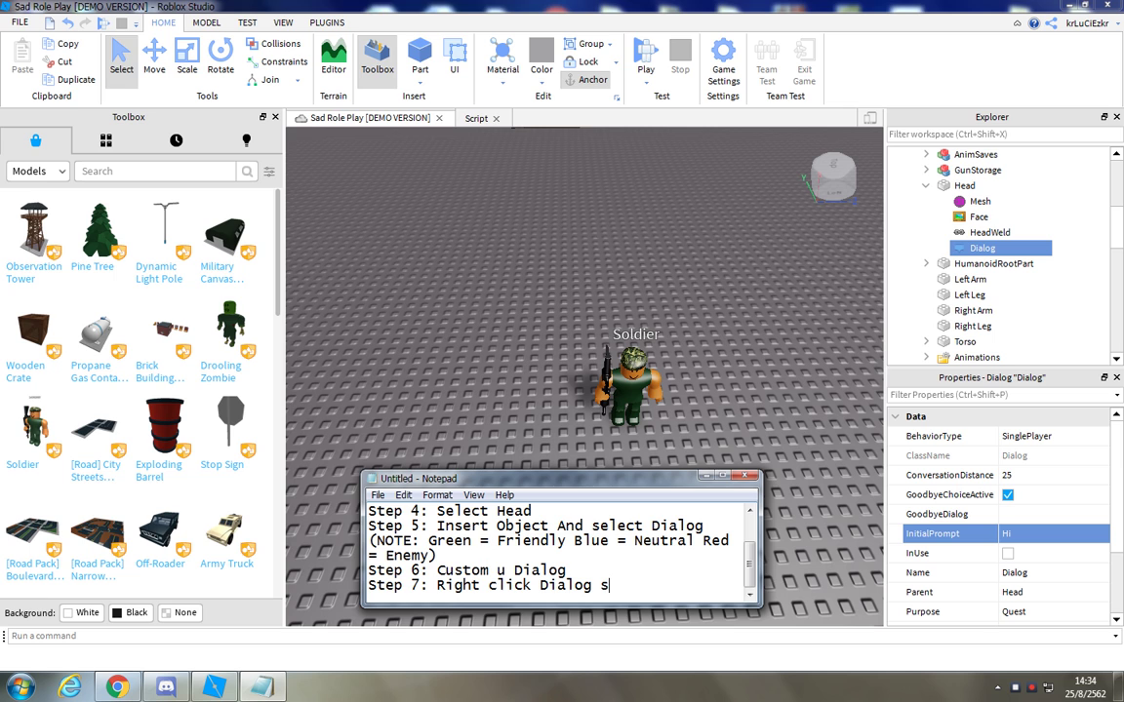
type(" select")
left_click(117, 687)
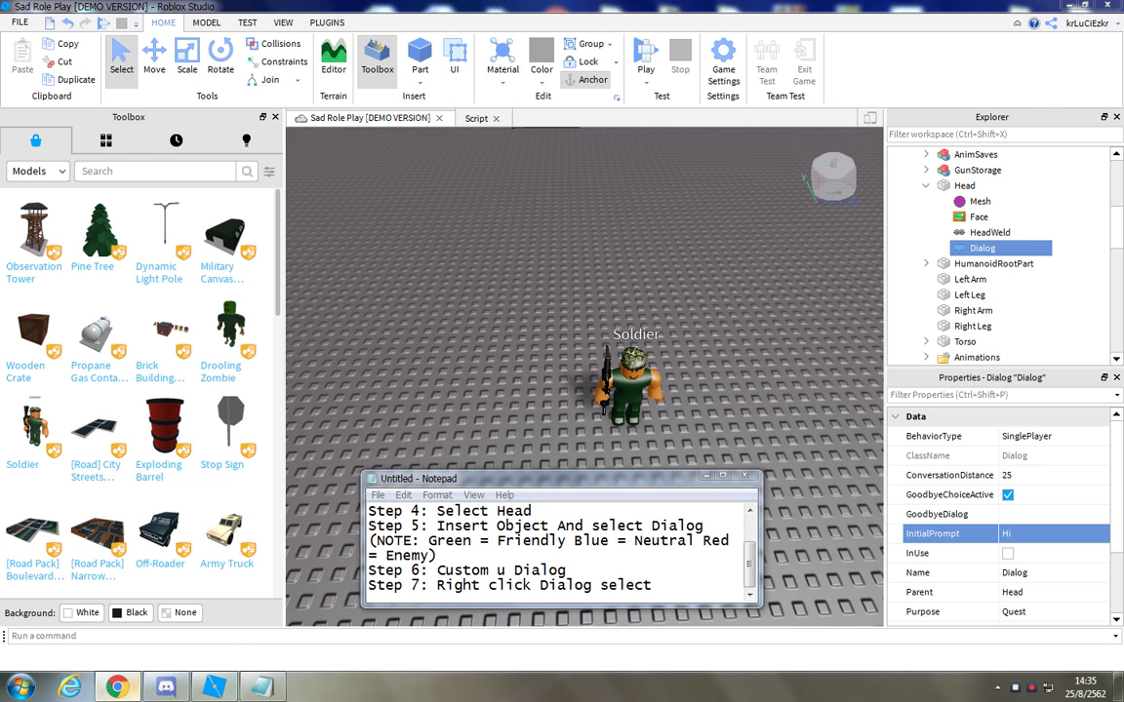
left_click(214, 687)
left_click(264, 686)
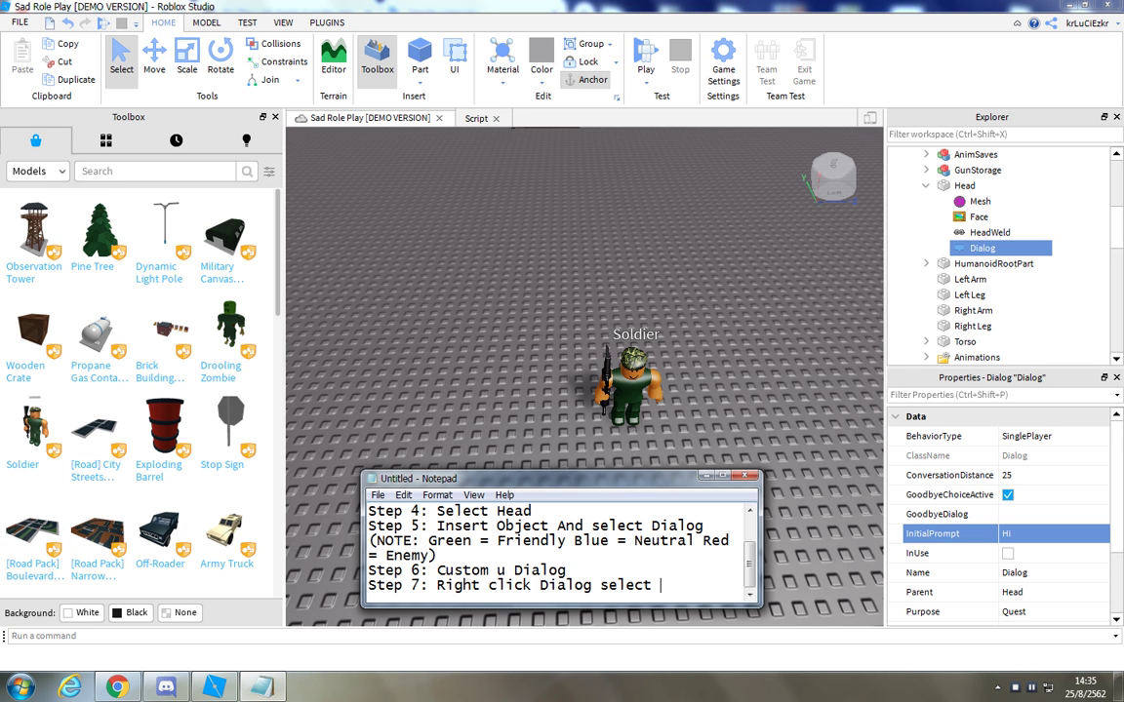
type("Insert Object and")
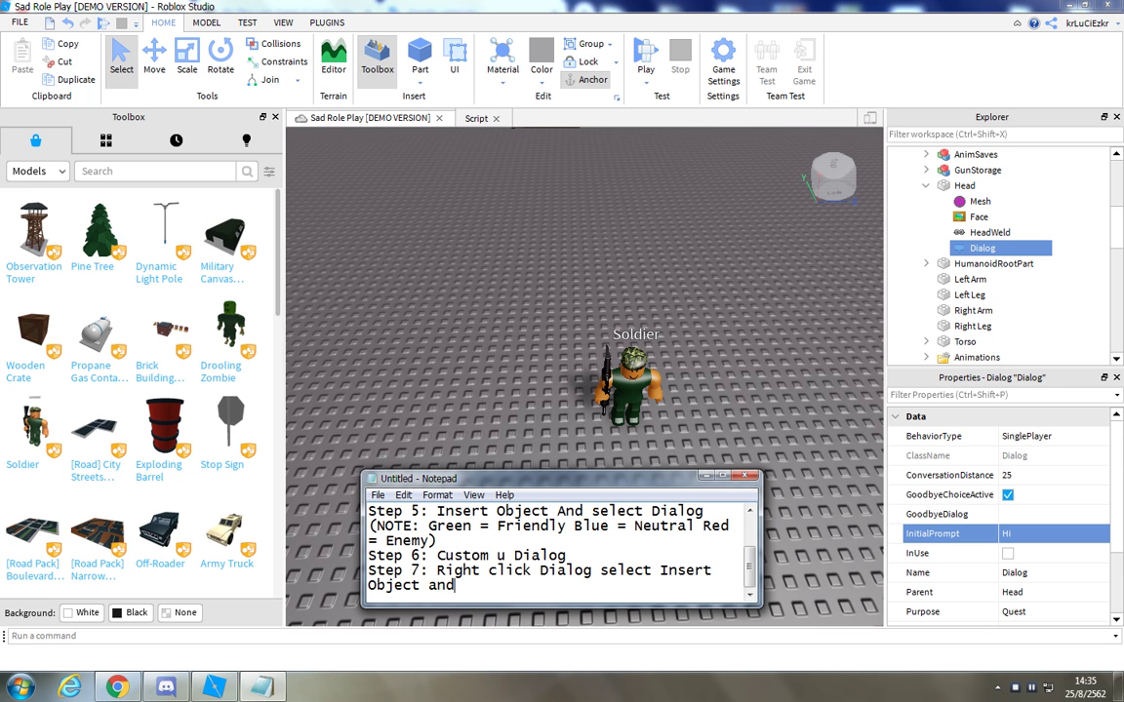
type("select DialogChoice")
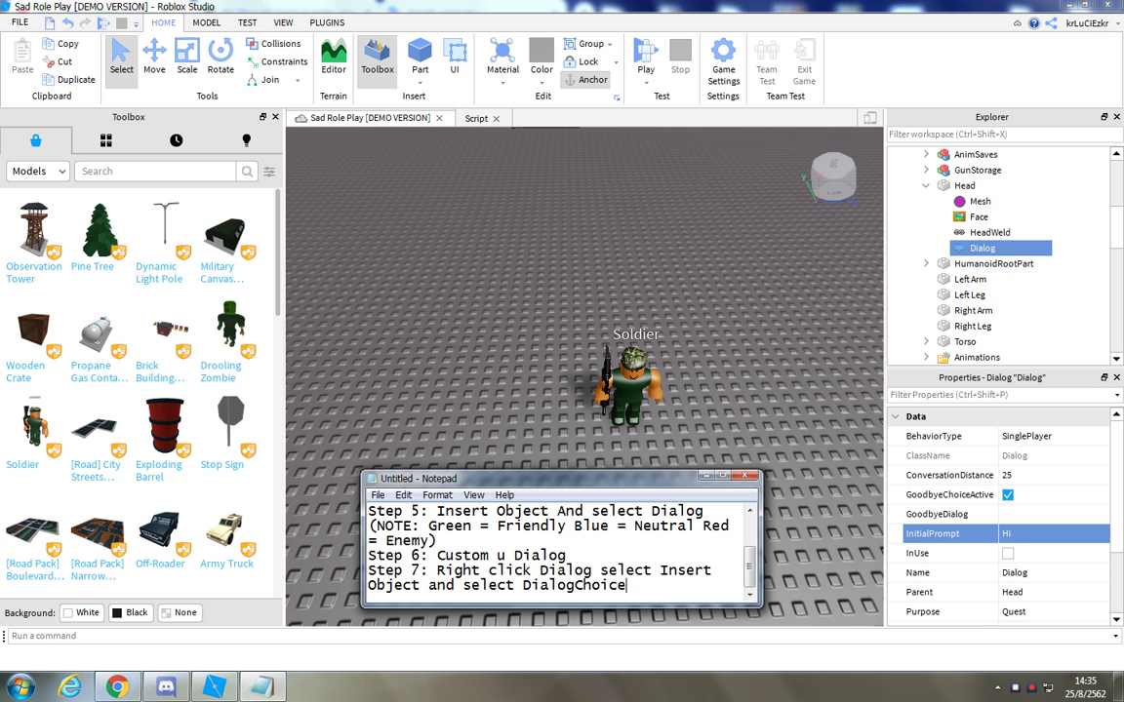
- Insert a DialogChoice object into the Dialog in the Soldier's Head
right_click(983, 248)
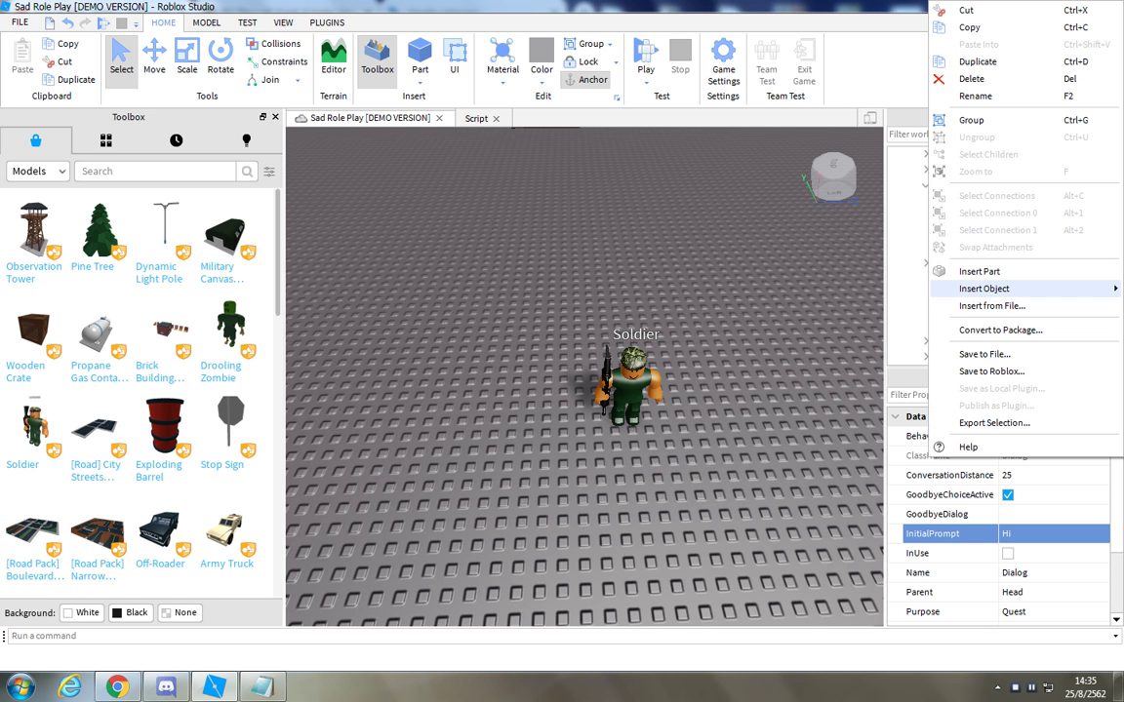
mouse_move(984, 289)
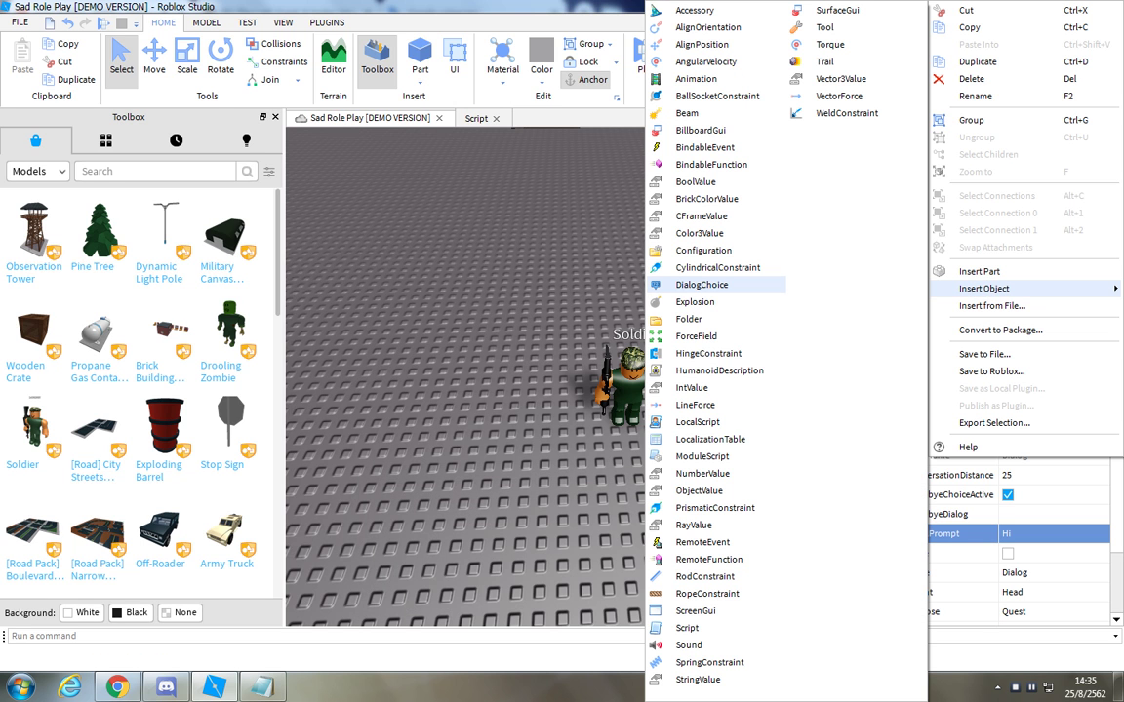
left_click(702, 284)
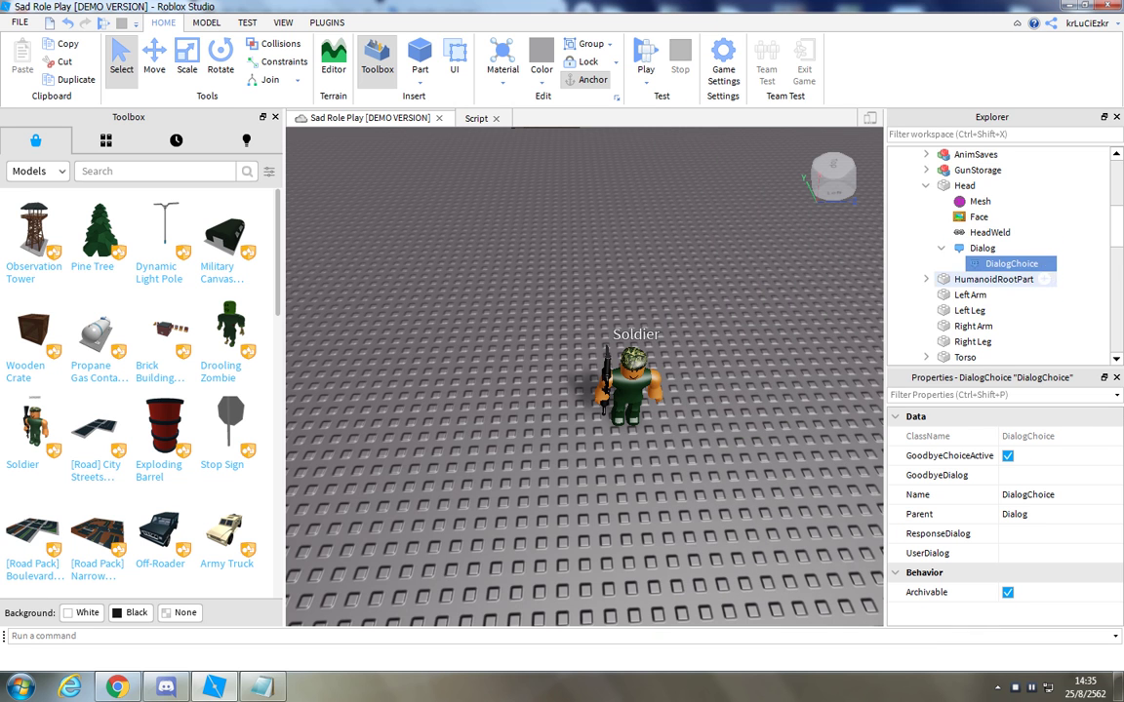
- Add the line "Step 8: Custom u DialogChoice" to the Notepad note
left_click(263, 687)
key("Return")
type("Step 8: ")
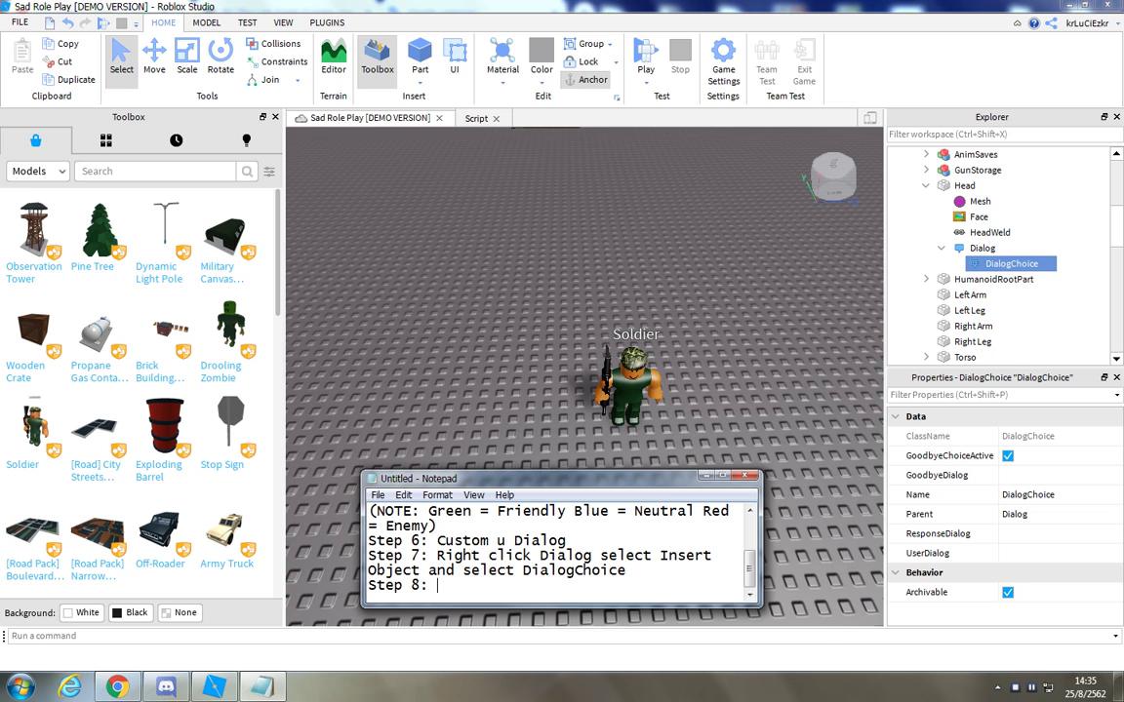
type("Custom u Dial")
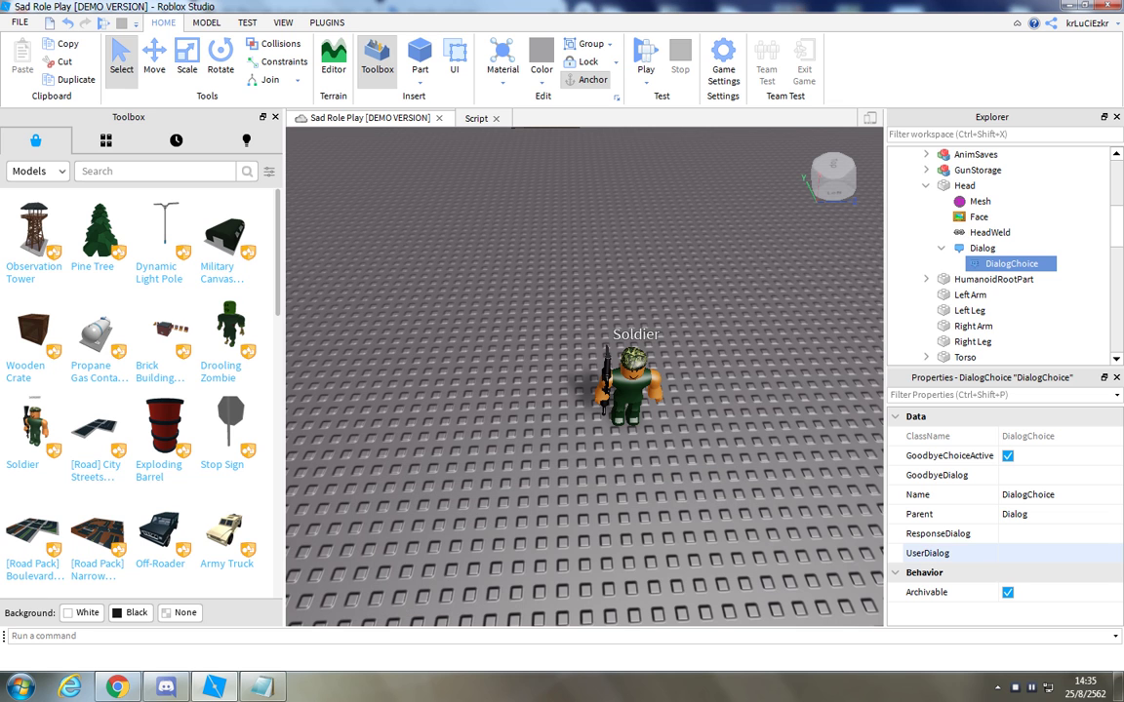
- Set the DialogChoice's UserDialog to "Who are you?"
left_click(1030, 553)
type("Who are you?")
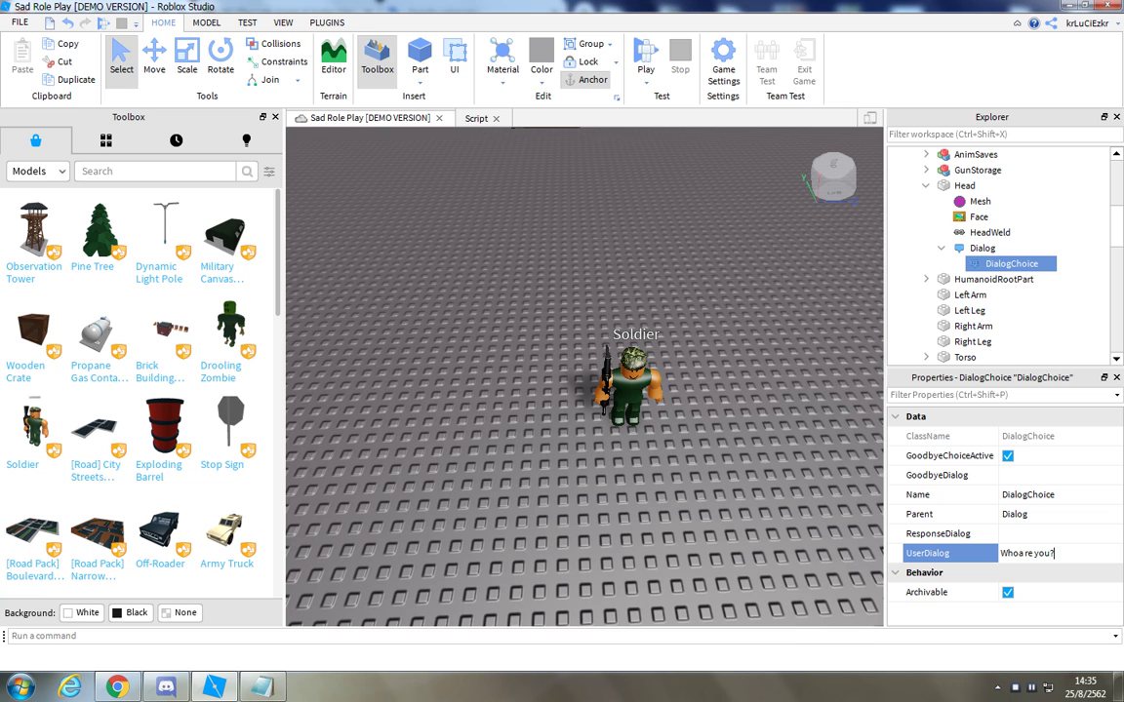
key("Left")
key("Left")
key("Left")
key("Left")
key("Left")
key("Left")
key("BackSpace")
key("Left")
key("Return")
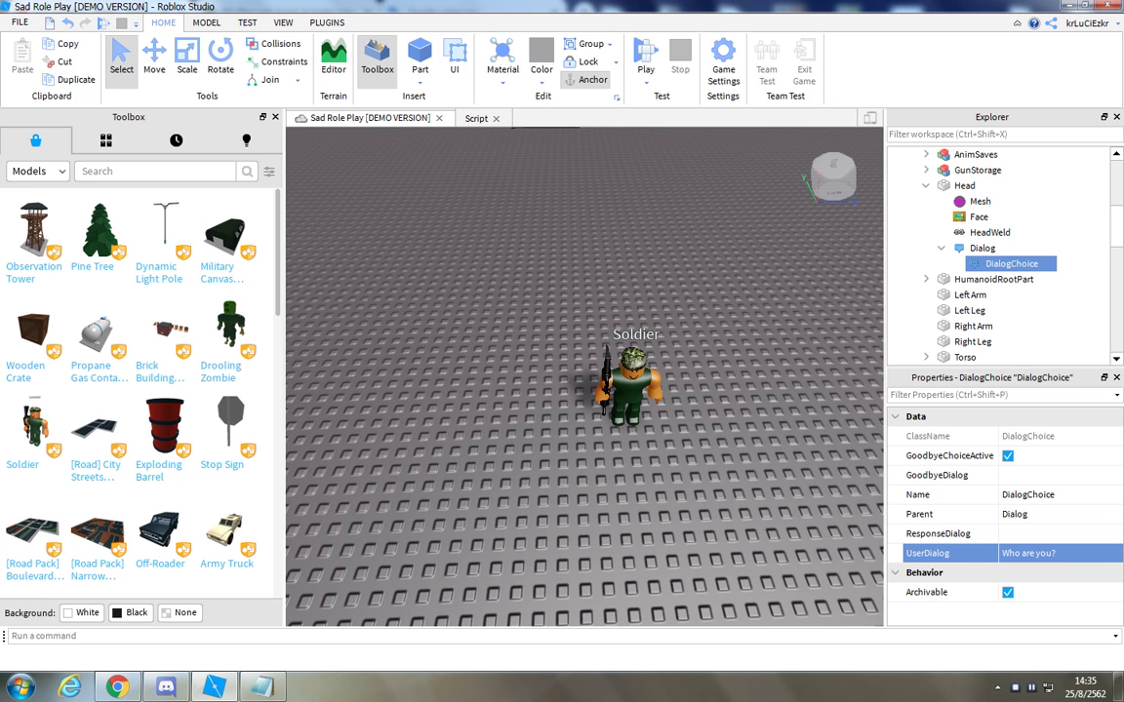
- Set the DialogChoice's ResponseDialog to "I am Soldier"
left_click(1060, 533)
type("I am Soldier")
key("Return")
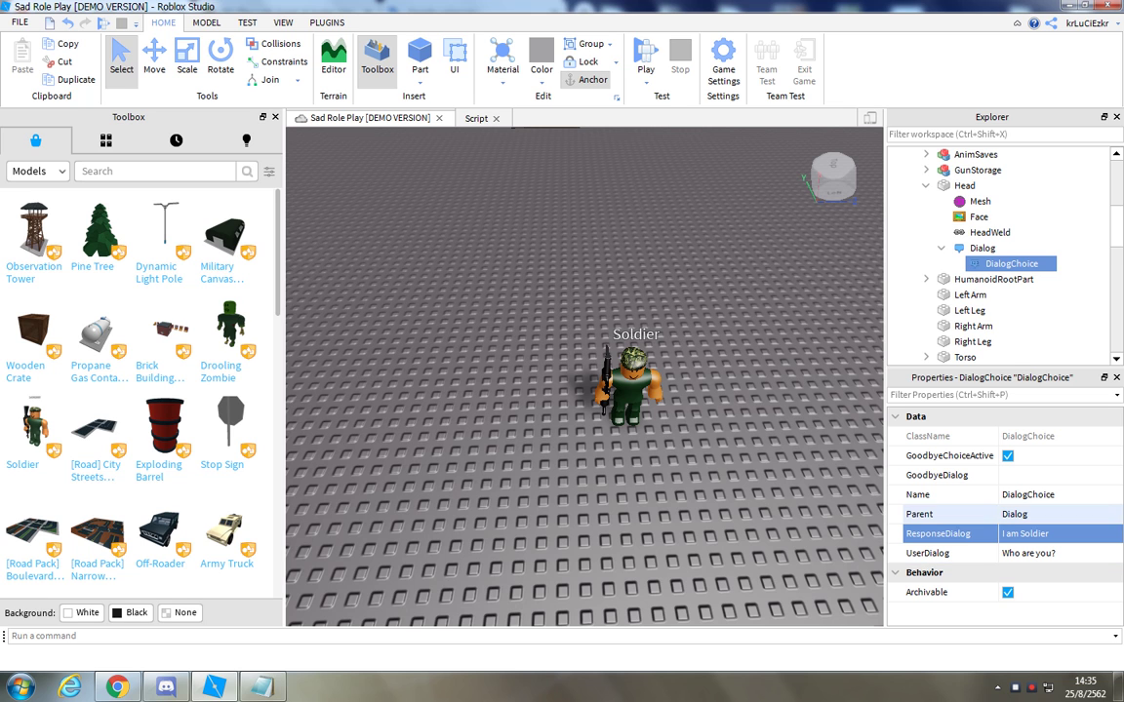
- Set the DialogChoice's GoodbyeDialog to "..."
left_click(1058, 475)
type("Goodb")
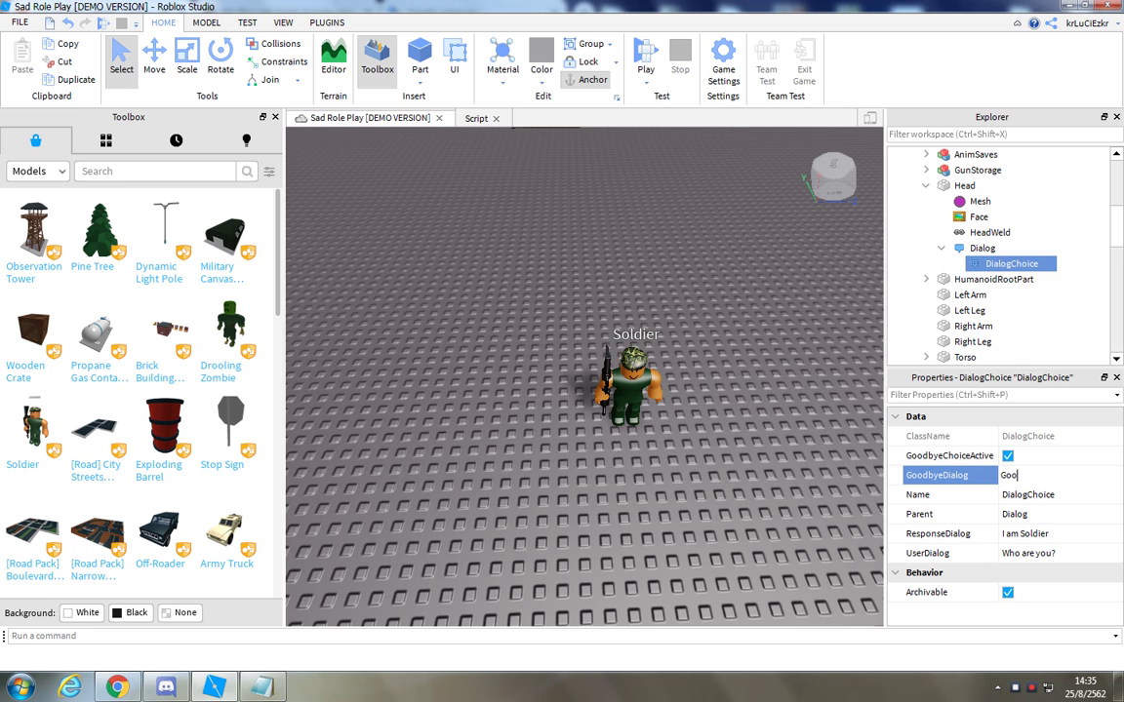
key("BackSpace")
key("BackSpace")
key("BackSpace")
key("BackSpace")
key("BackSpace")
type("...")
key("Return")
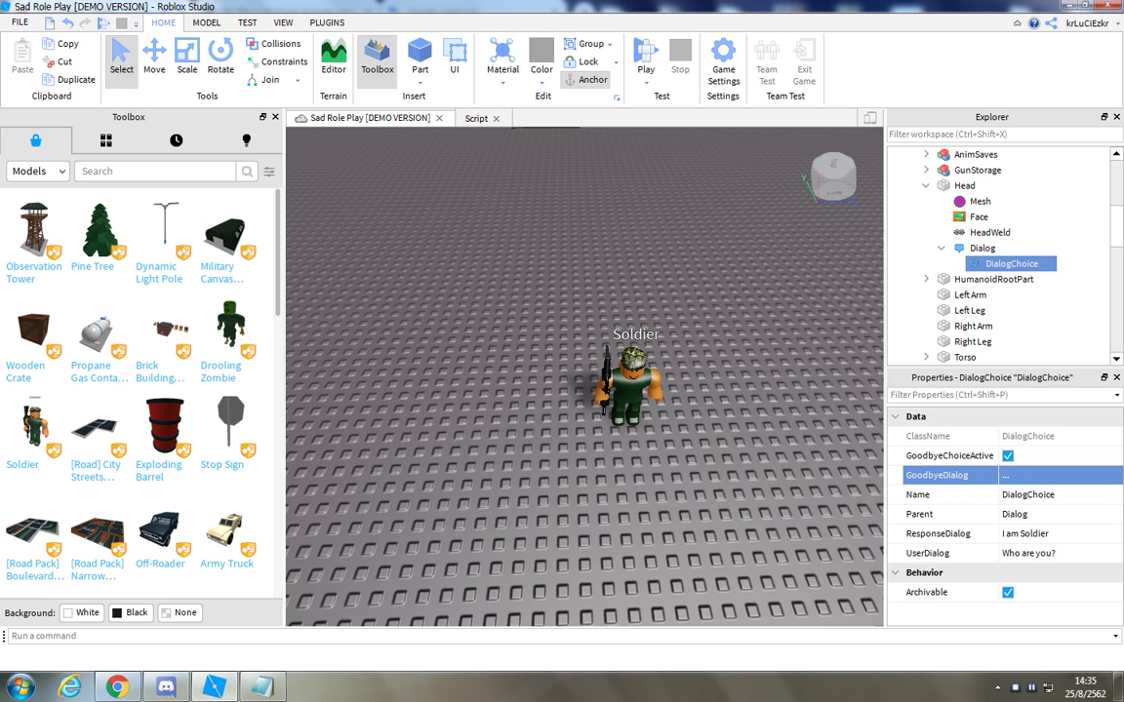
- Add the line "Step 9: Click Play" to the end of the Notepad note
left_click(262, 687)
key("Return")
type("St")
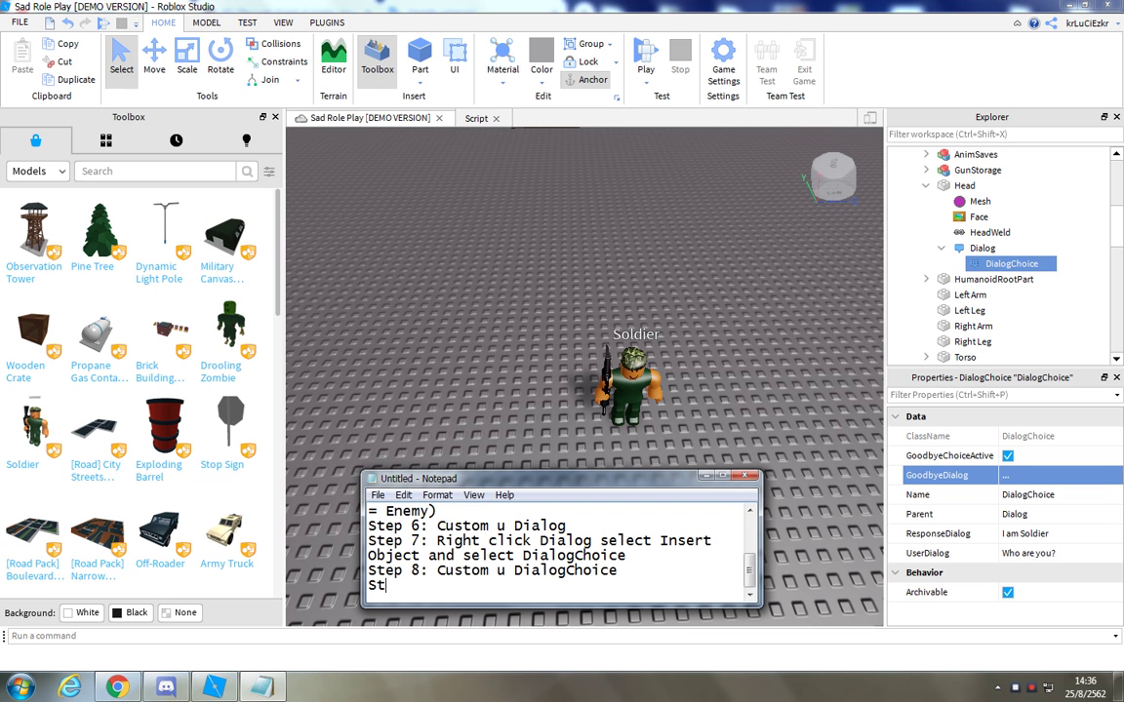
type("ep 8: Click Play")
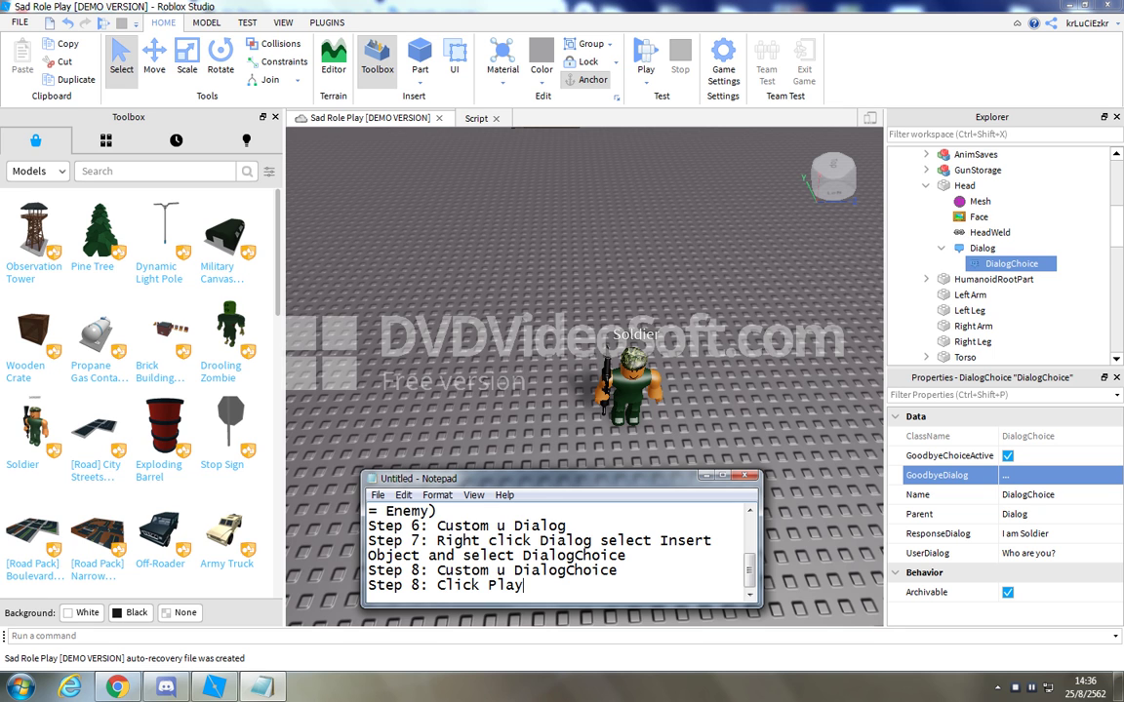
left_click(429, 586)
key("BackSpace")
type("9")
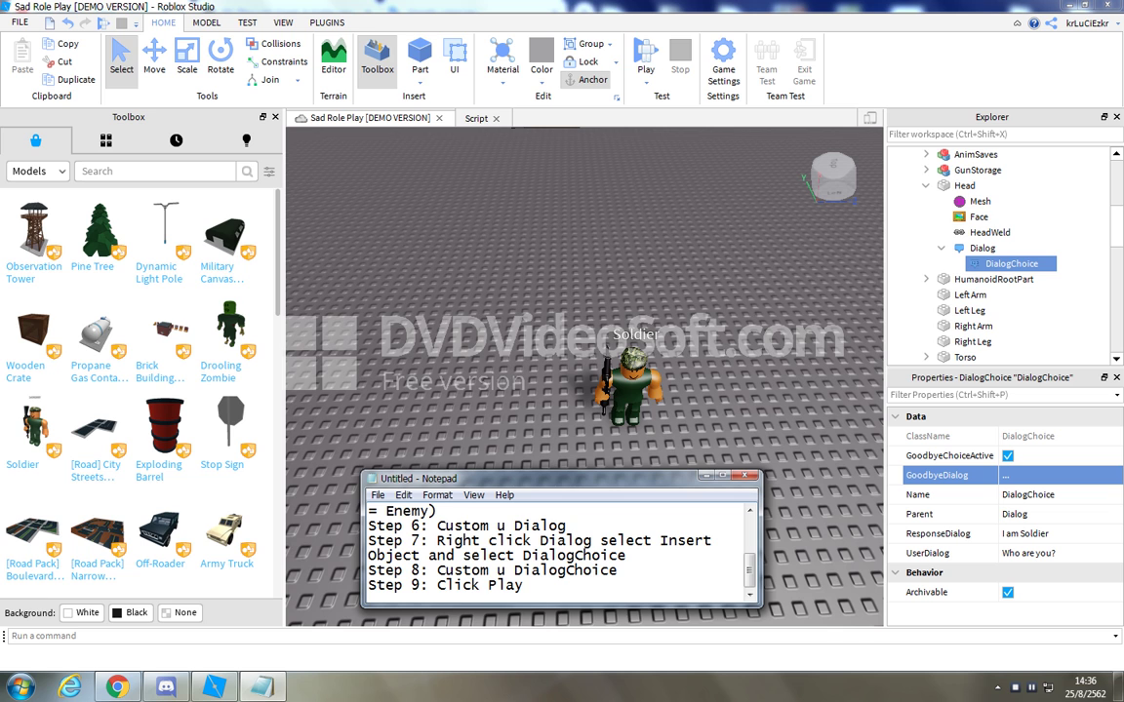
- Deselect the DialogChoice and start a play test of the place in Roblox Studio
left_click(566, 400)
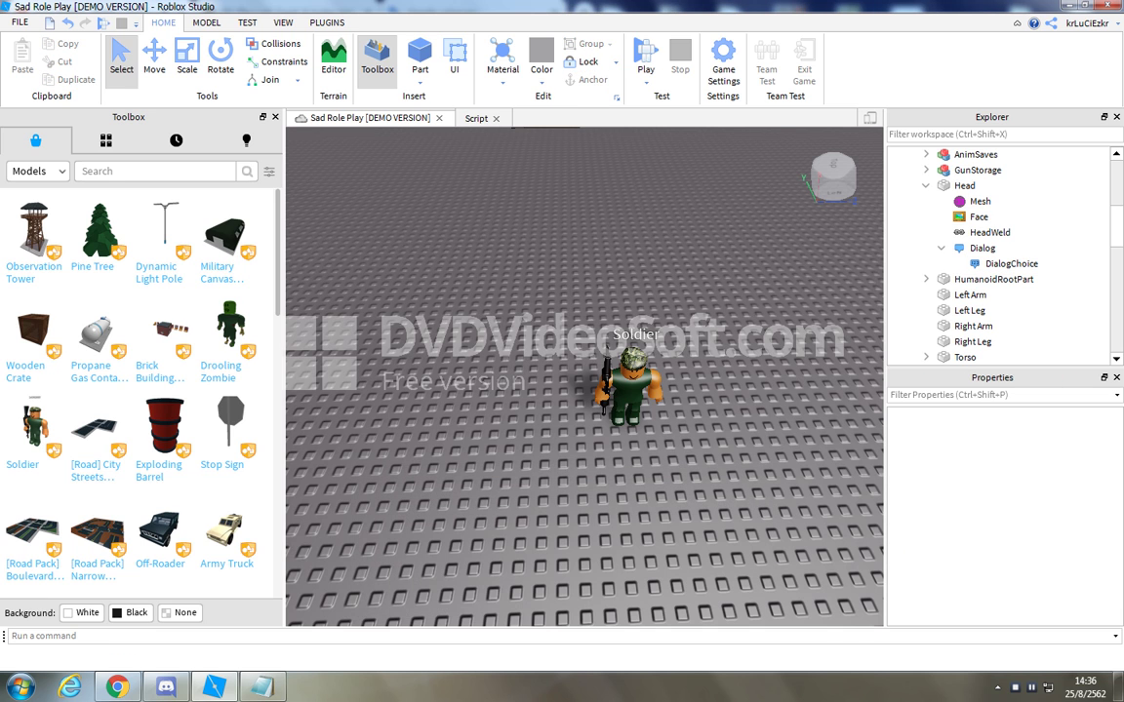
left_click(646, 57)
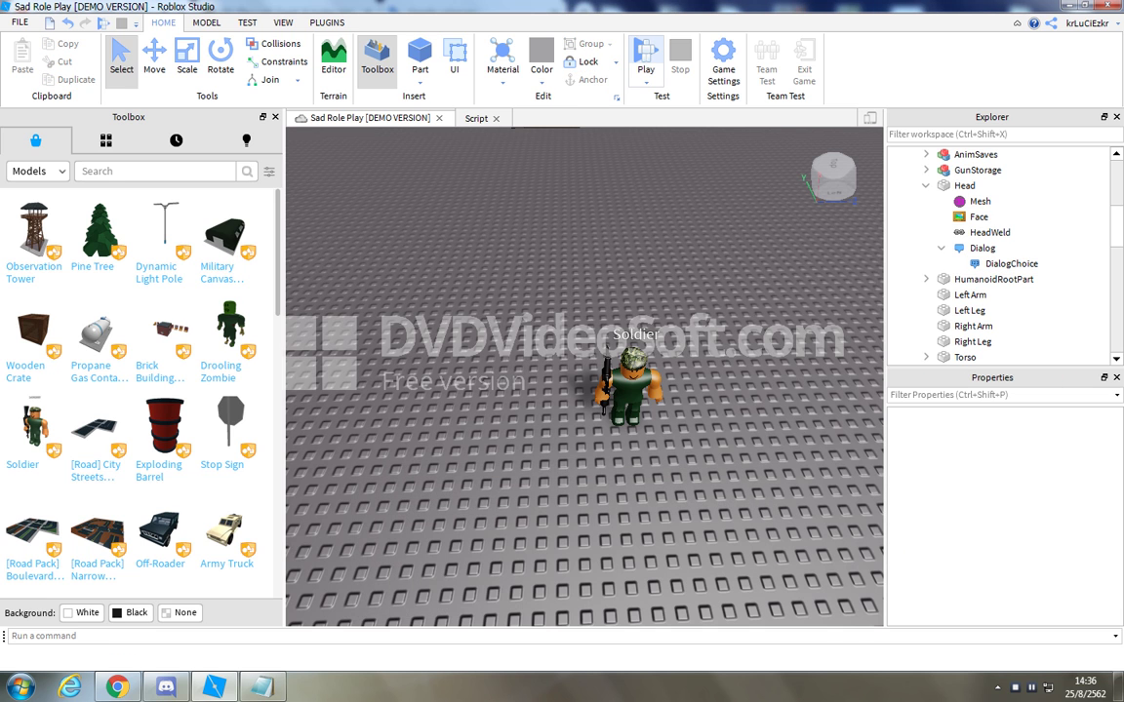
key("alt+Tab")
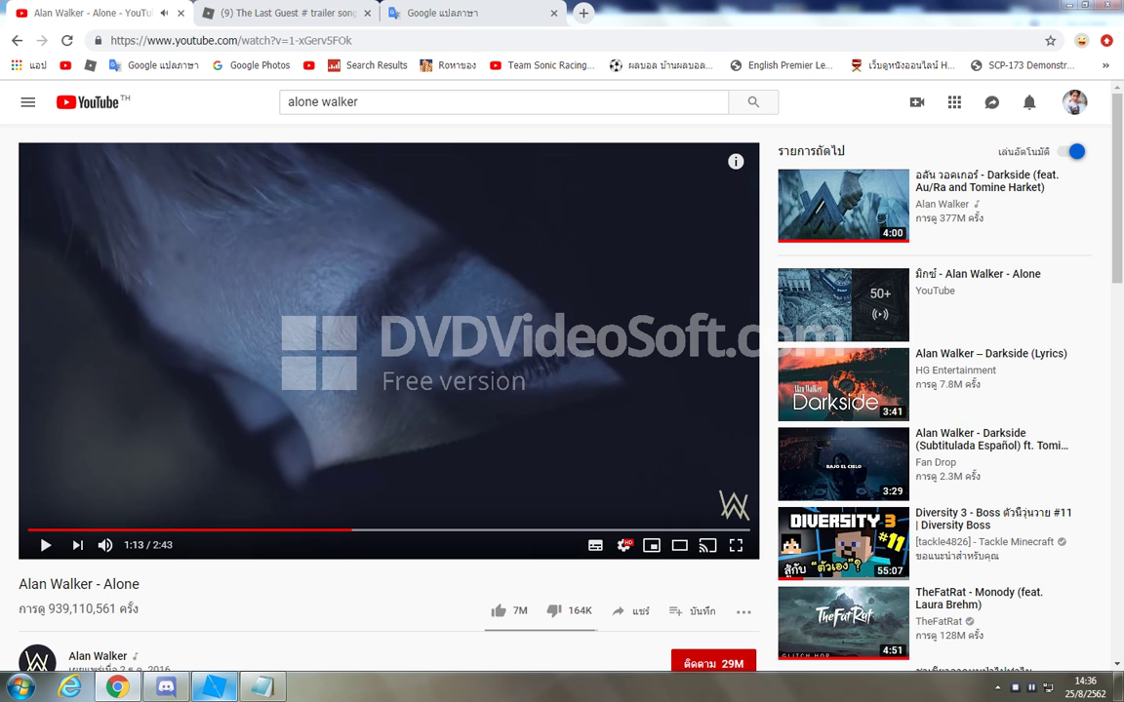
key("alt+Tab")
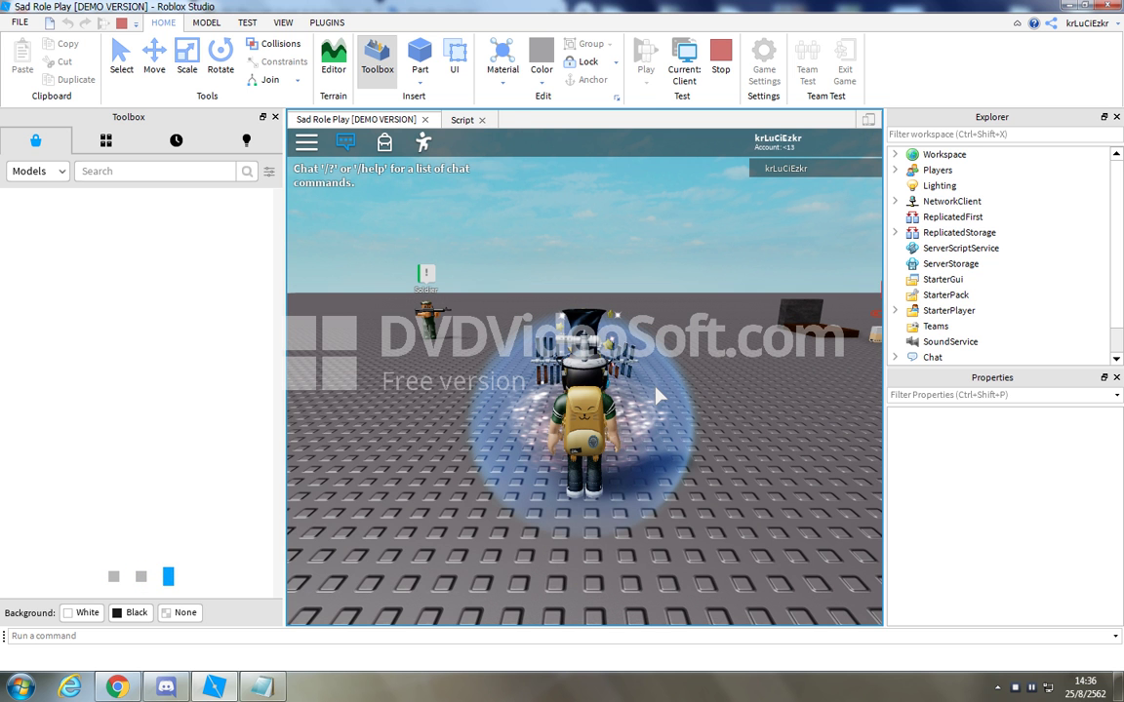
- Walk the avatar to the Soldier and test its dialog with the "Who are you?" choice
key("w")
right_click_drag(656, 387, 600, 268)
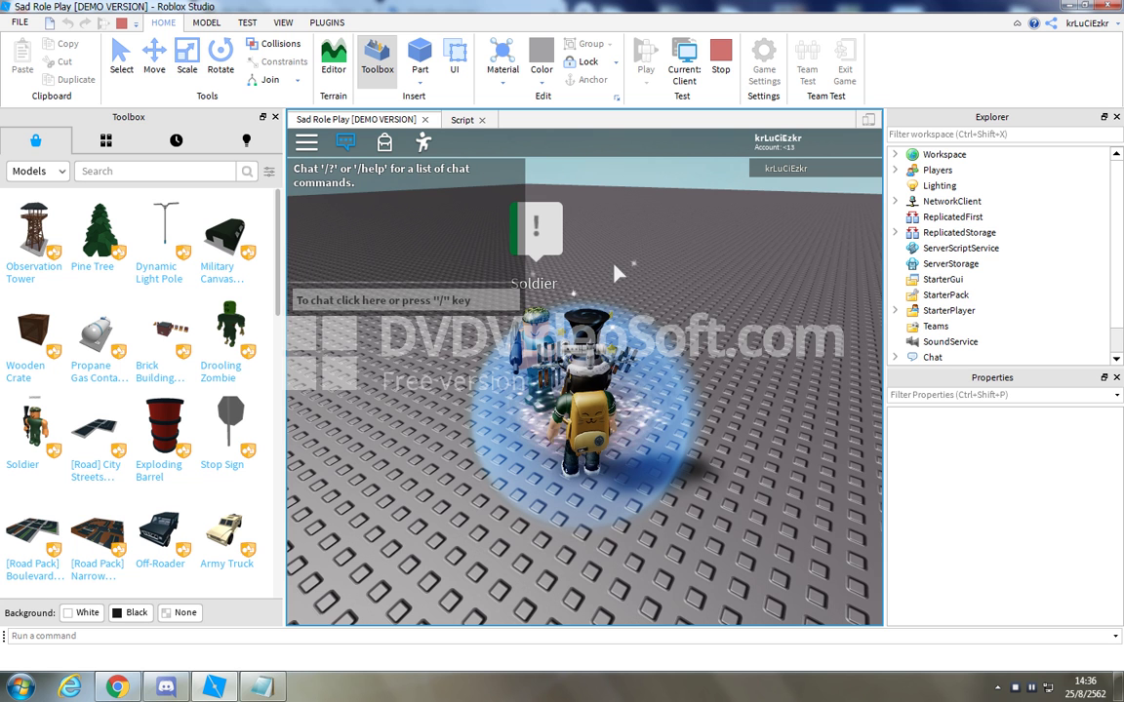
right_click_drag(669, 273, 668, 281)
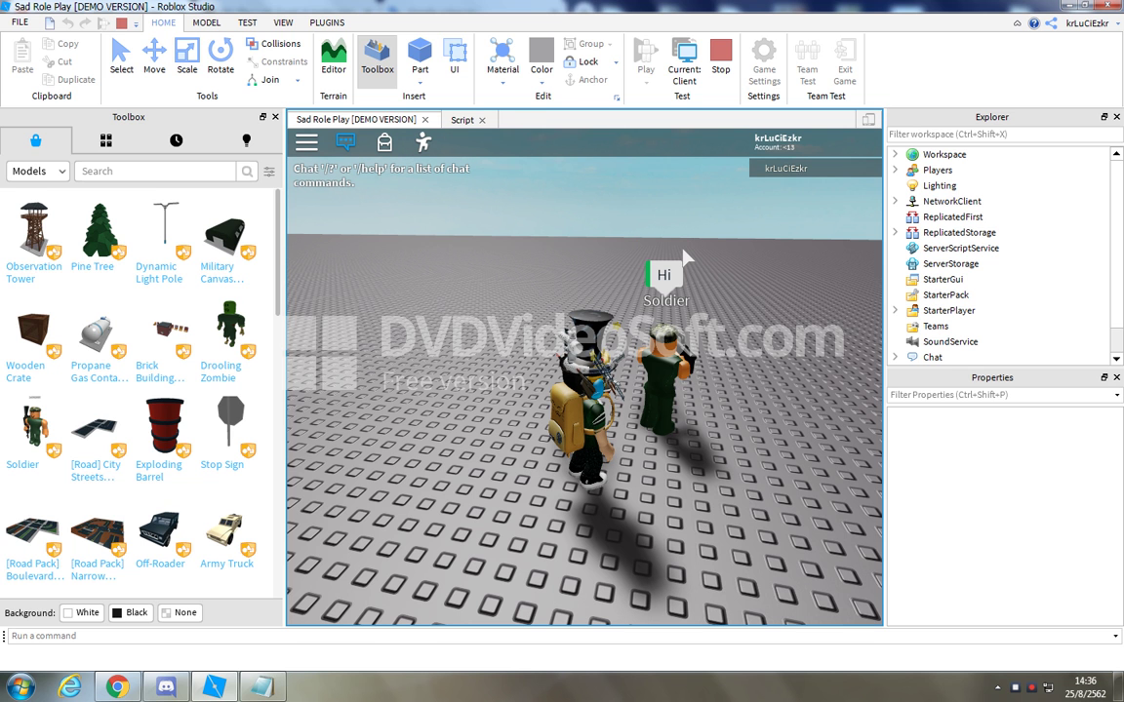
right_click_drag(707, 362, 749, 365)
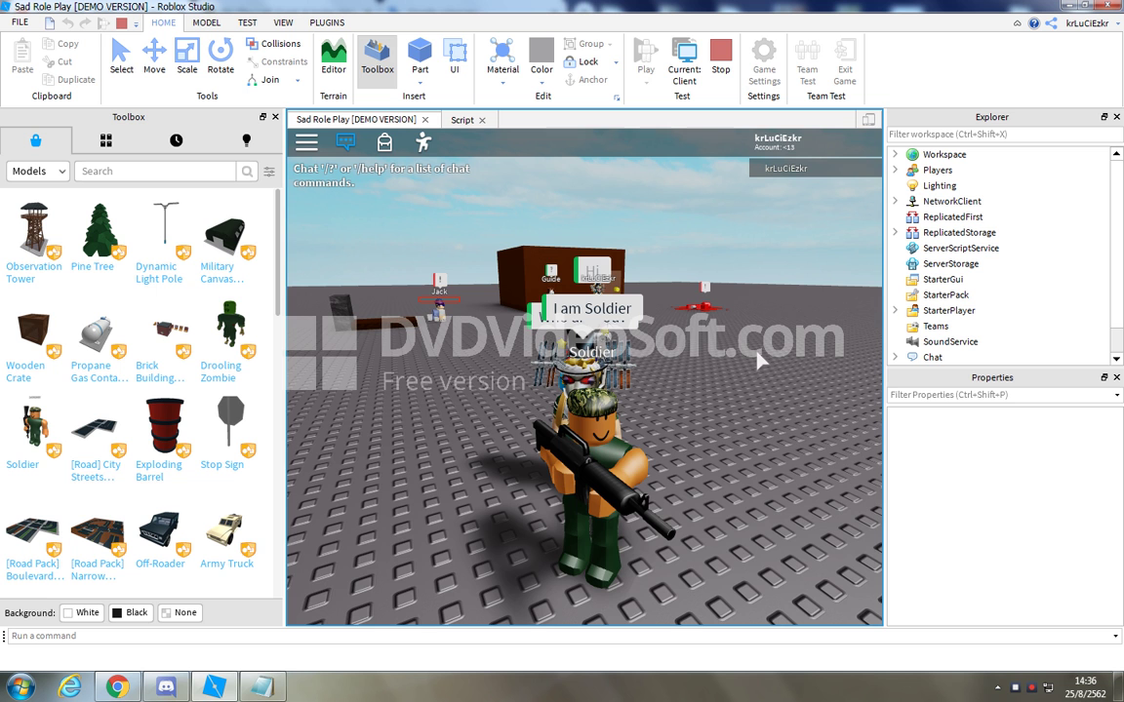
right_click_drag(613, 330, 613, 329)
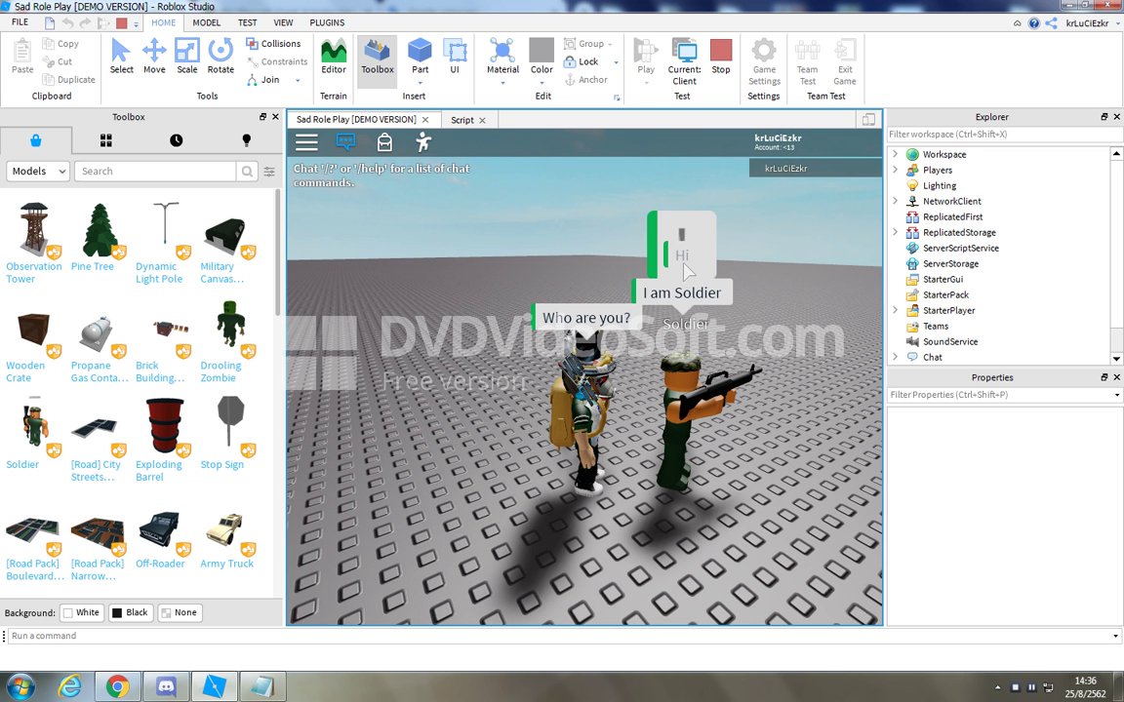
left_click(468, 553)
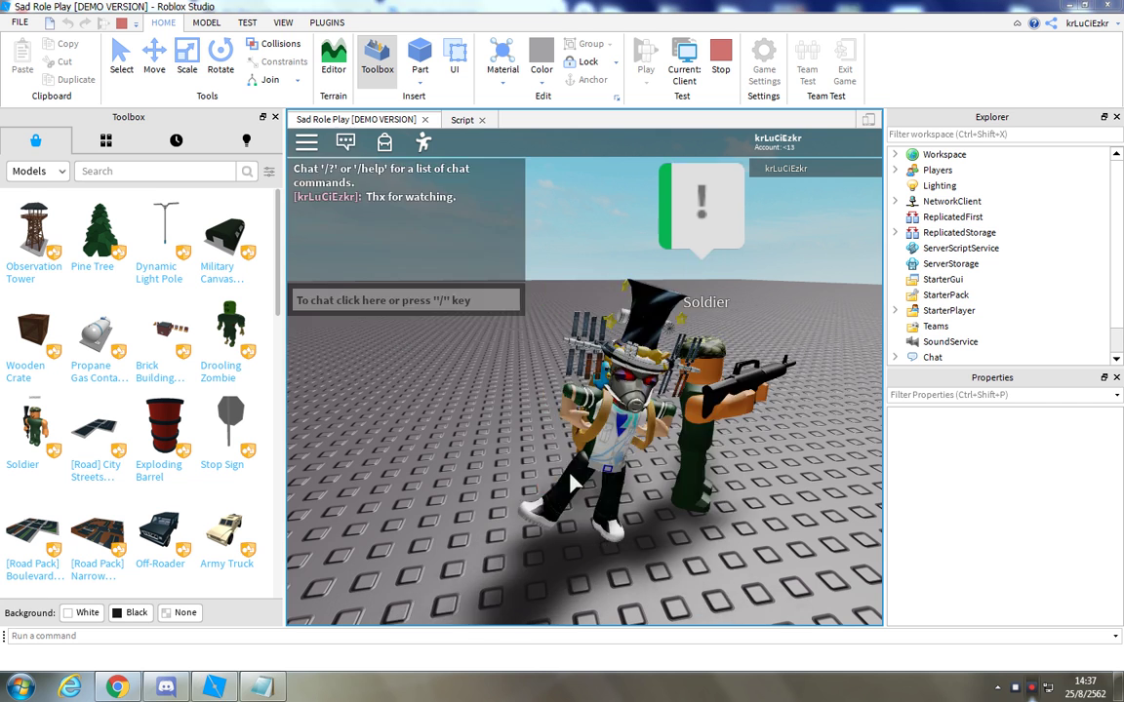
- Take a screenshot of the avatar beside the Soldier and send "Bye!" in the game chat
key("Escape")
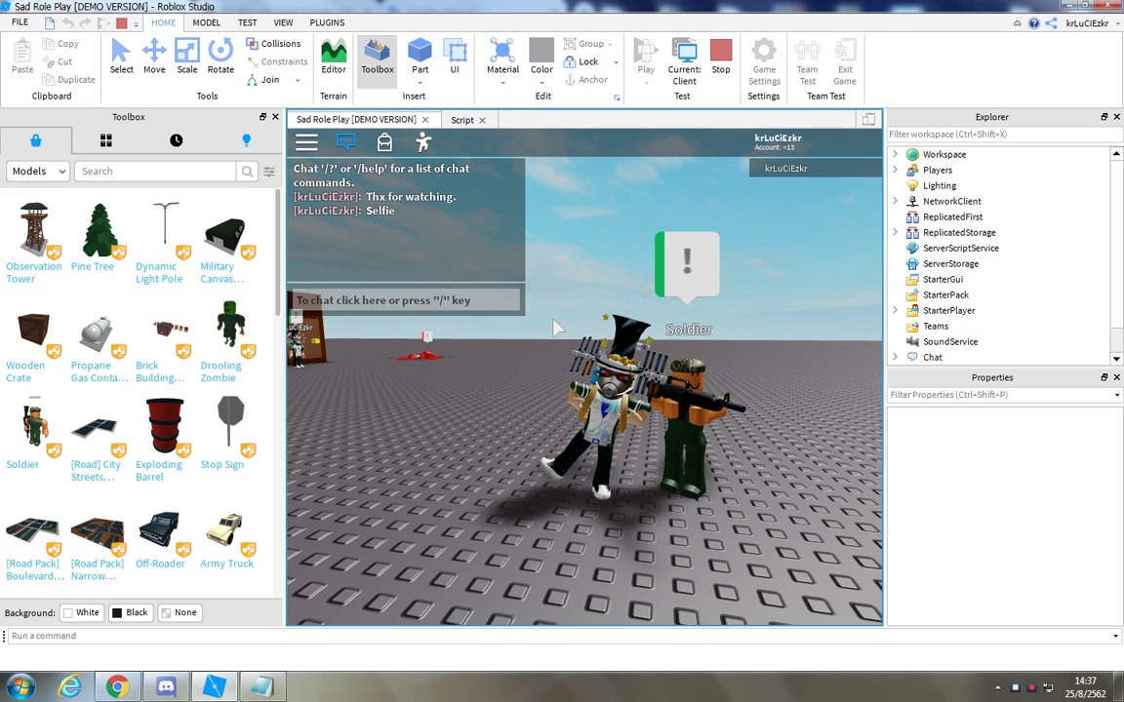
key("Print")
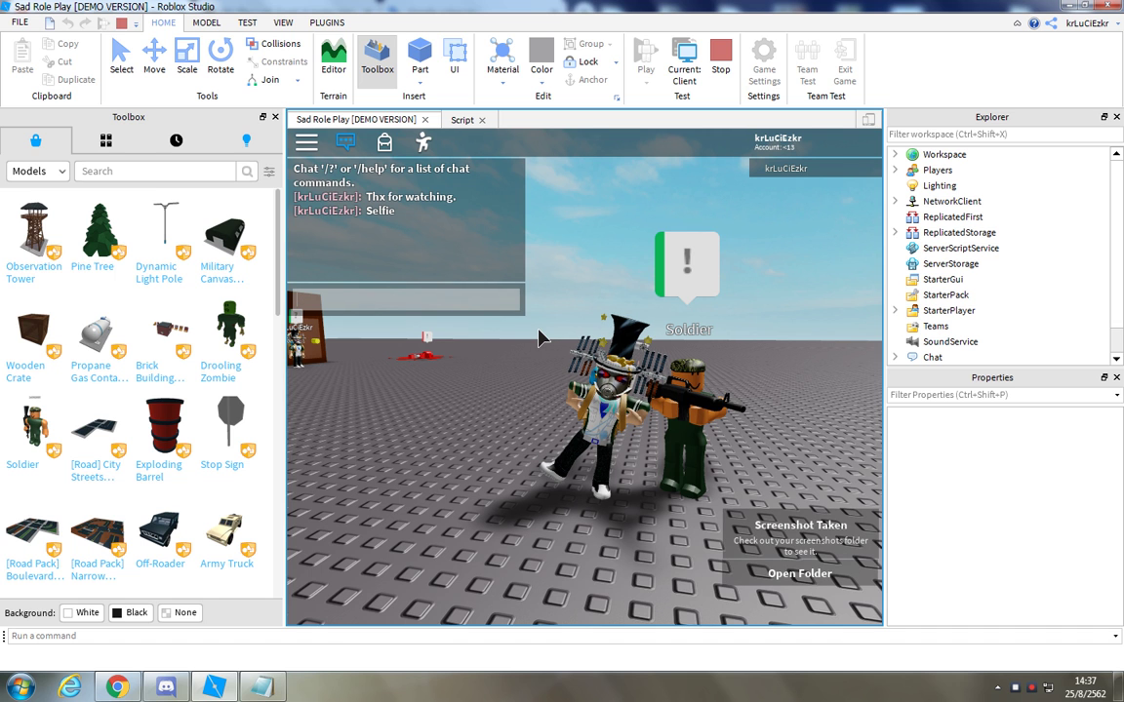
type("Bye!")
key("Return")
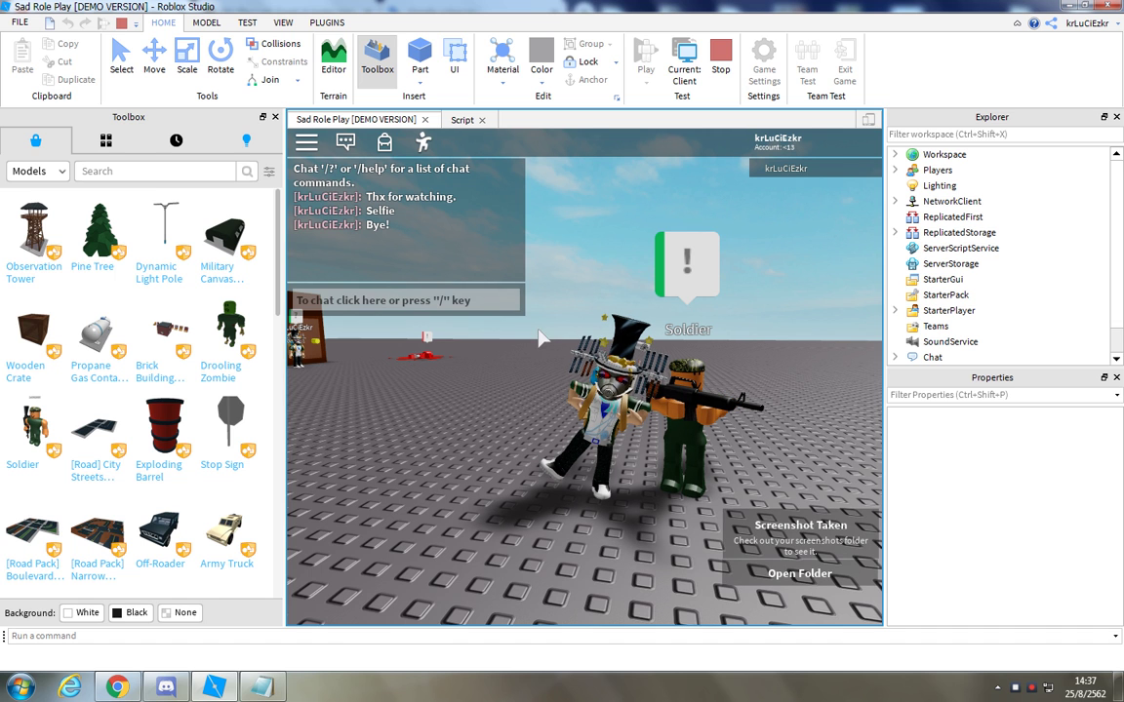